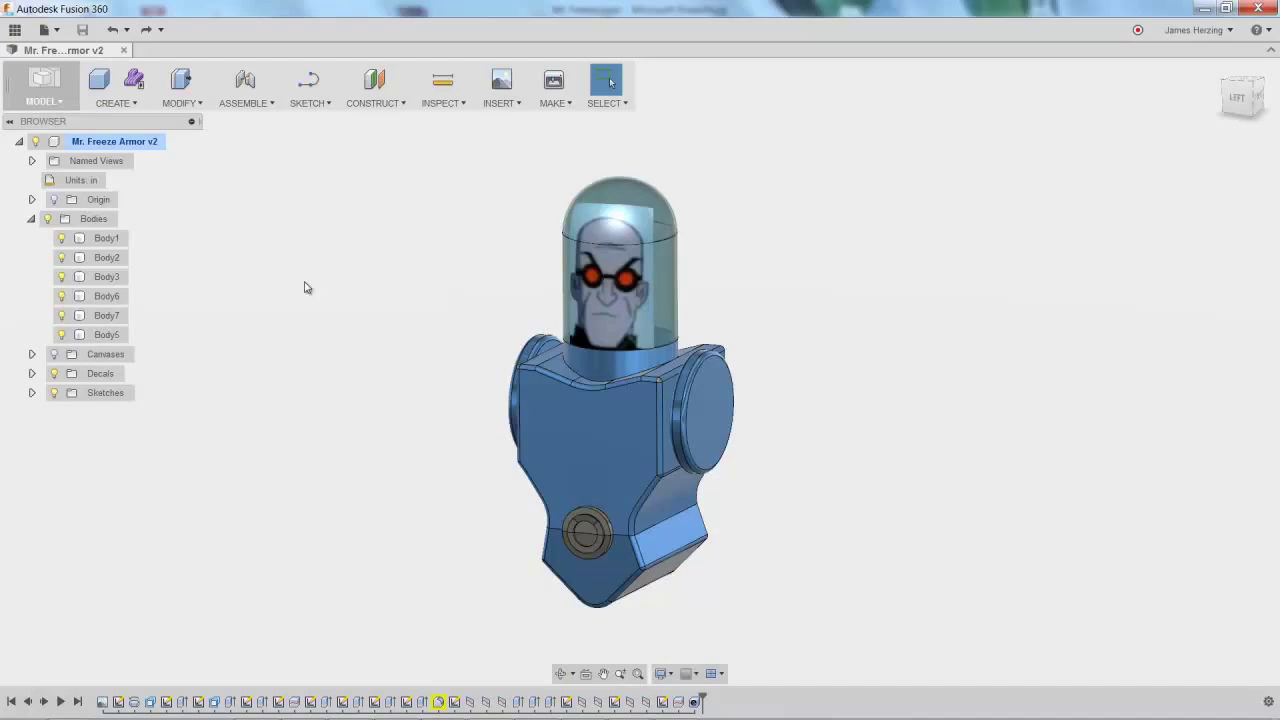
Step: Export the armor design as an IGES file named 'Mr. Freeze'
left_click(44, 29)
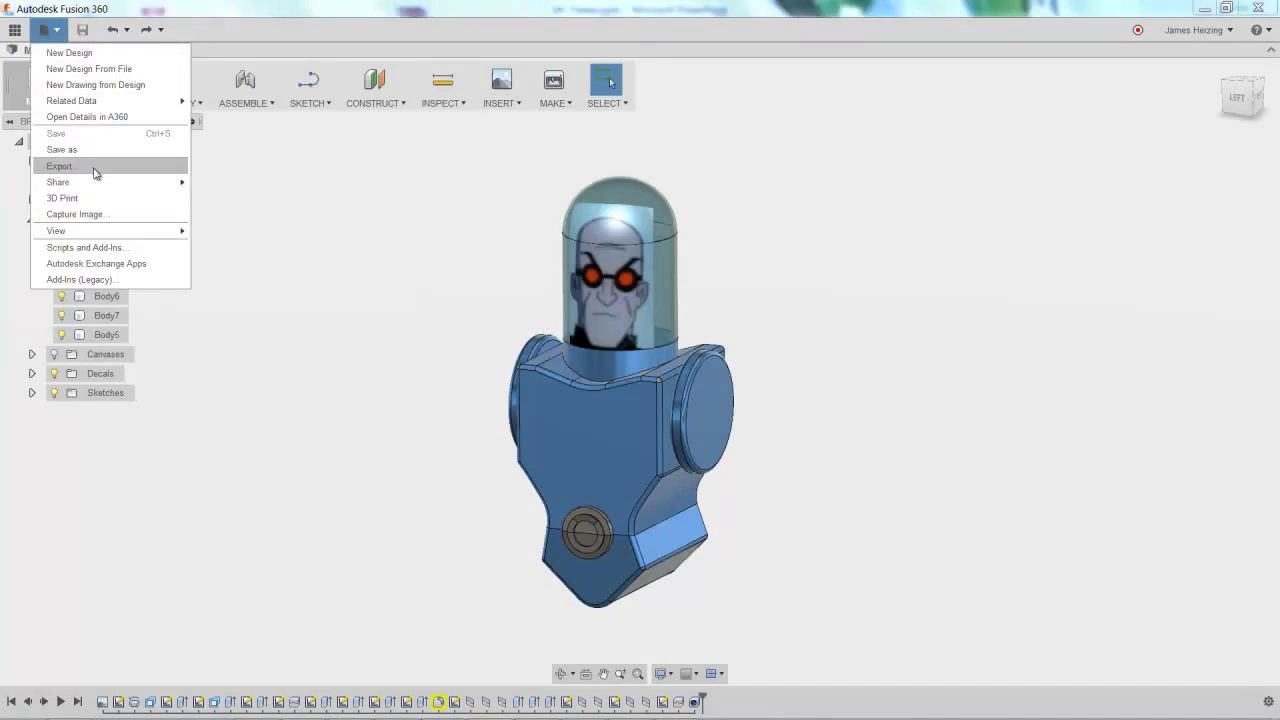
left_click(95, 170)
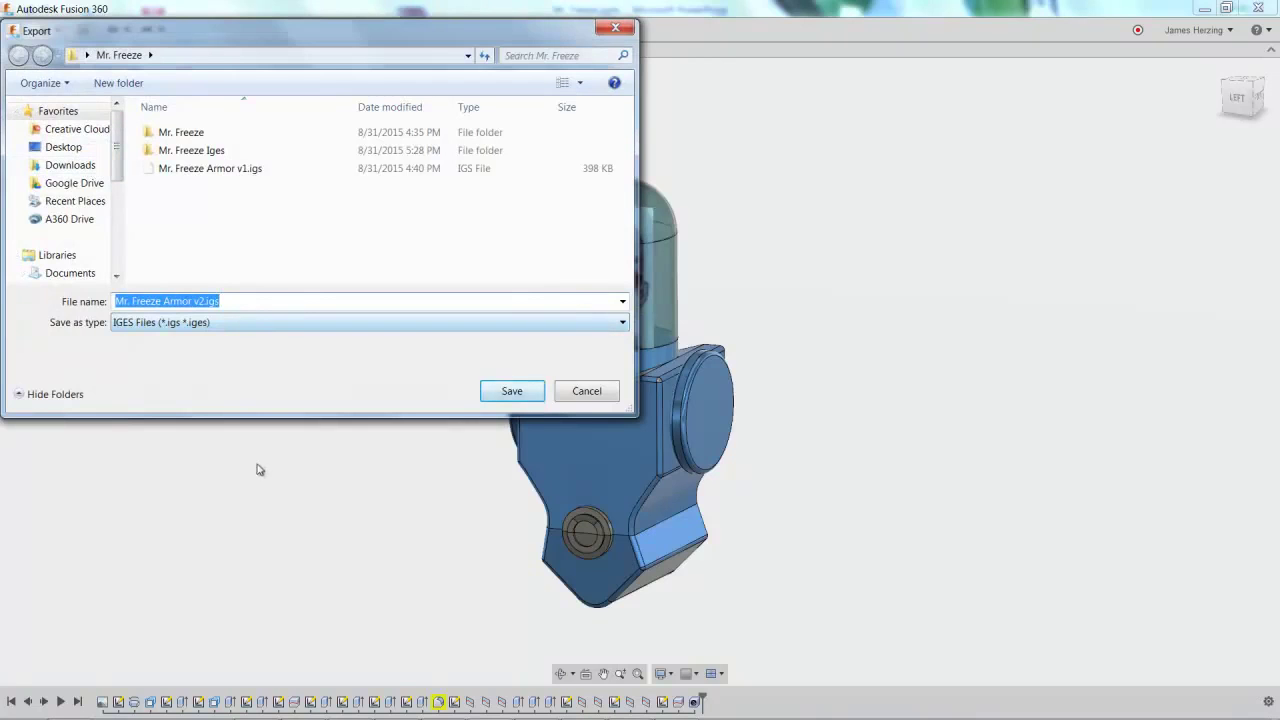
type("Mr. Freeze")
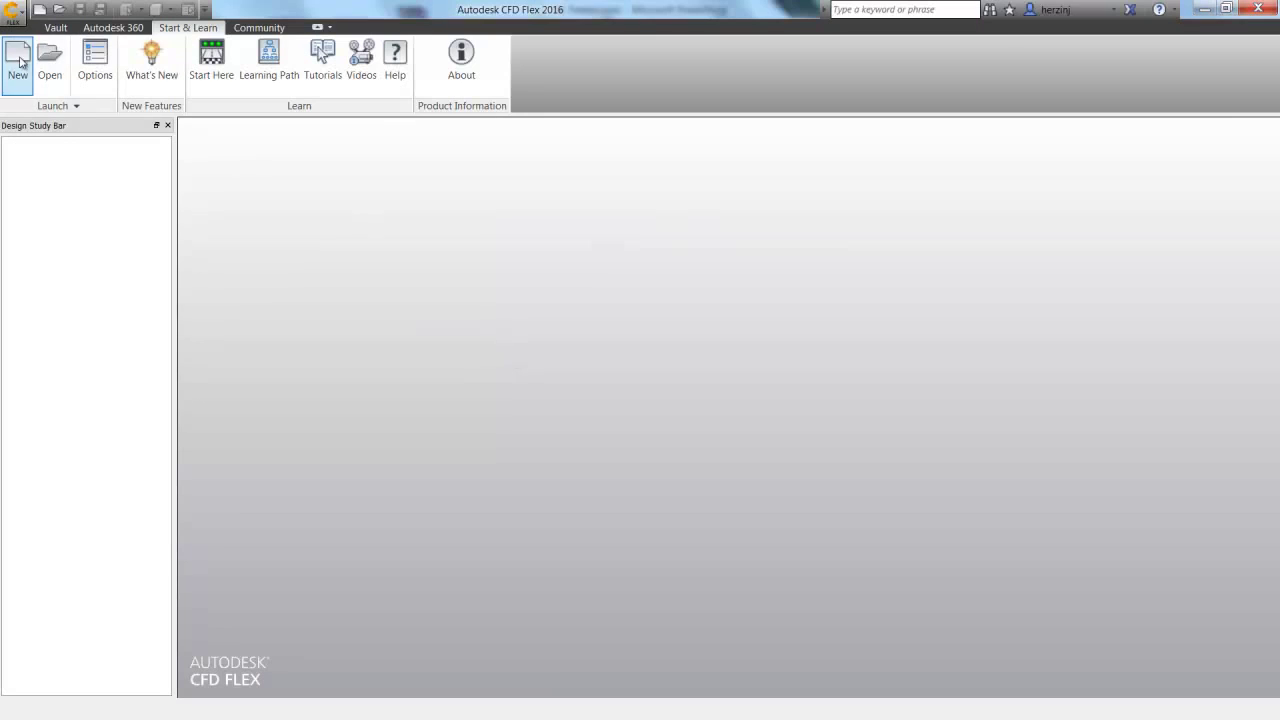
Step: Create design study 'Mr. Freeze Setup' from Mr. Freeze Armor v1.igs in the Mr. Freeze folder
left_click(18, 60)
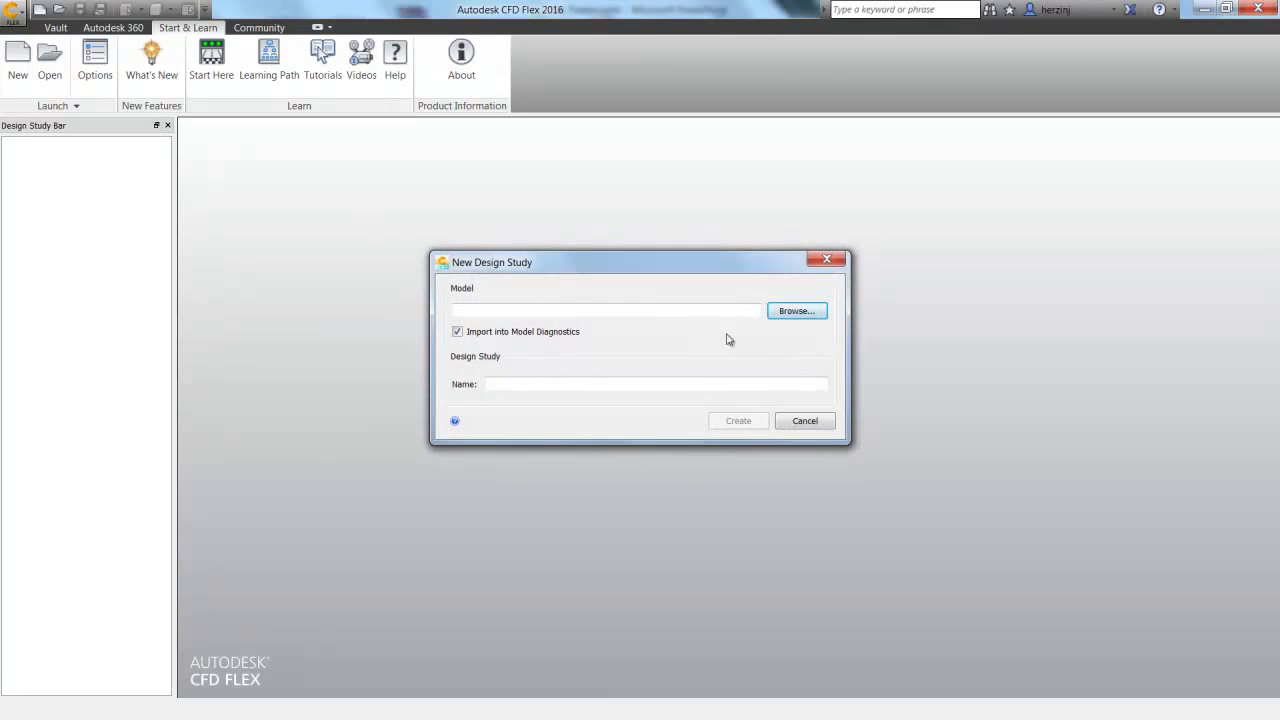
left_click(792, 312)
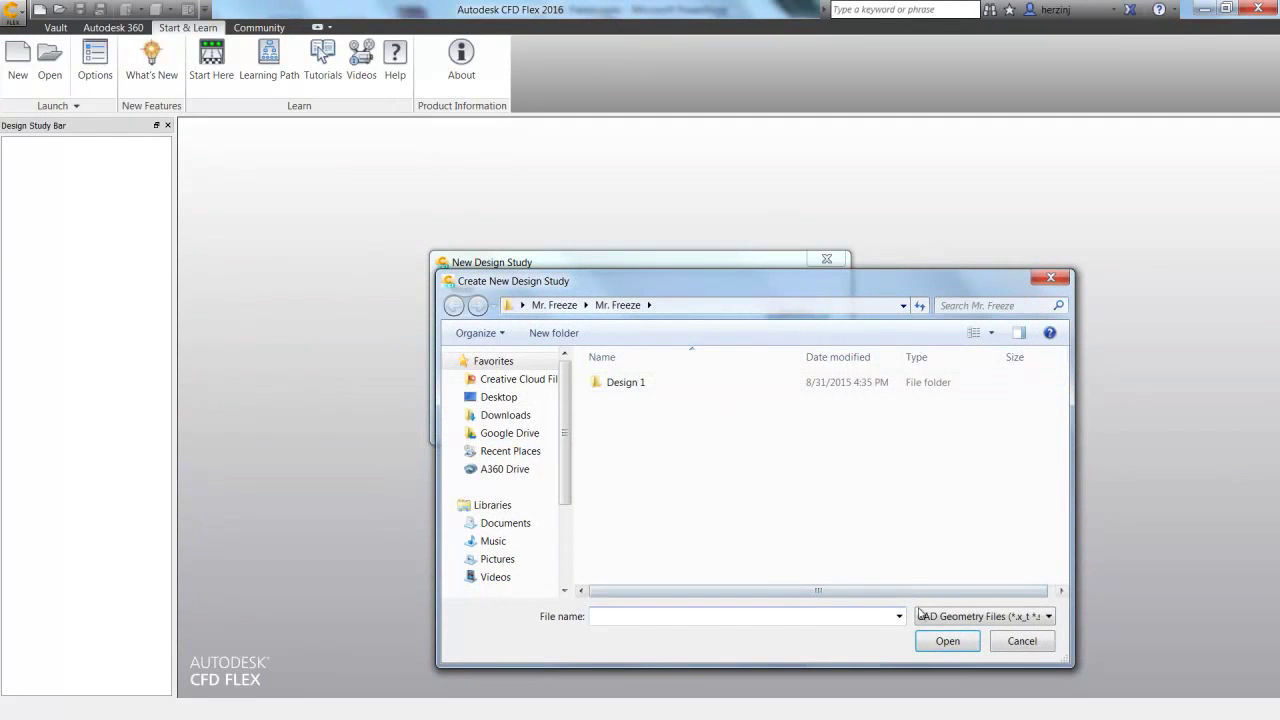
left_click(556, 305)
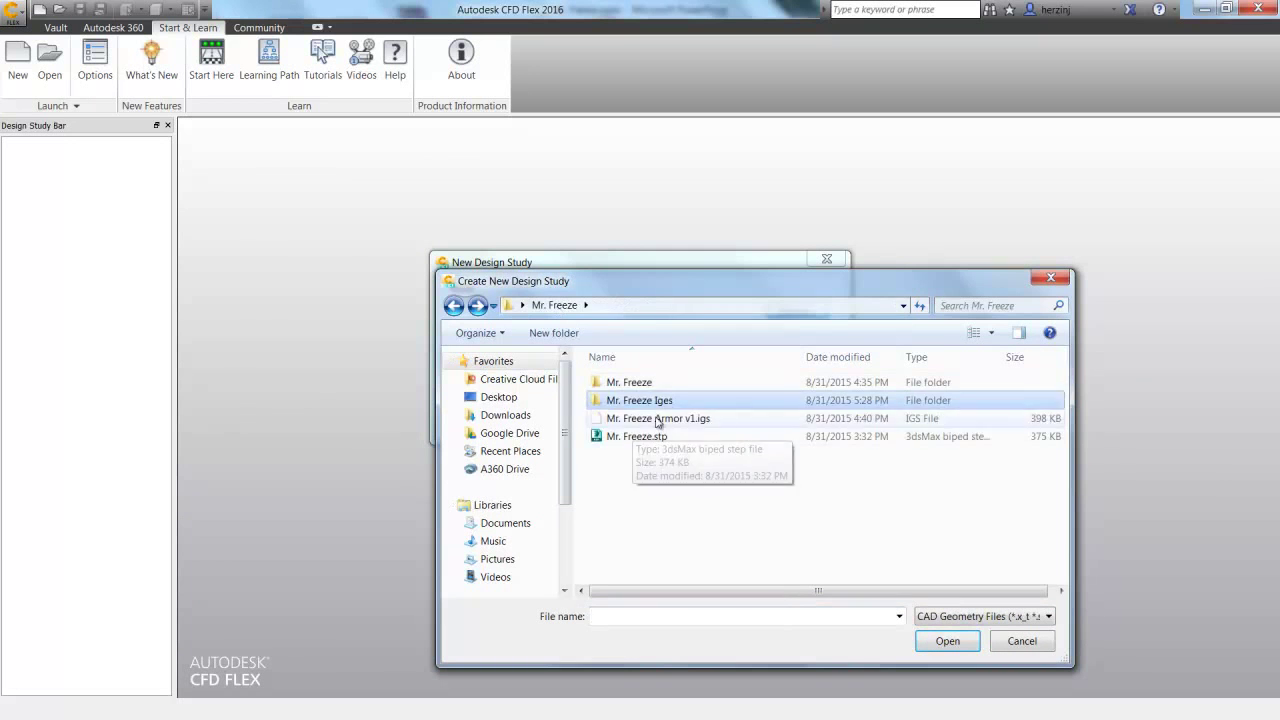
left_click(655, 418)
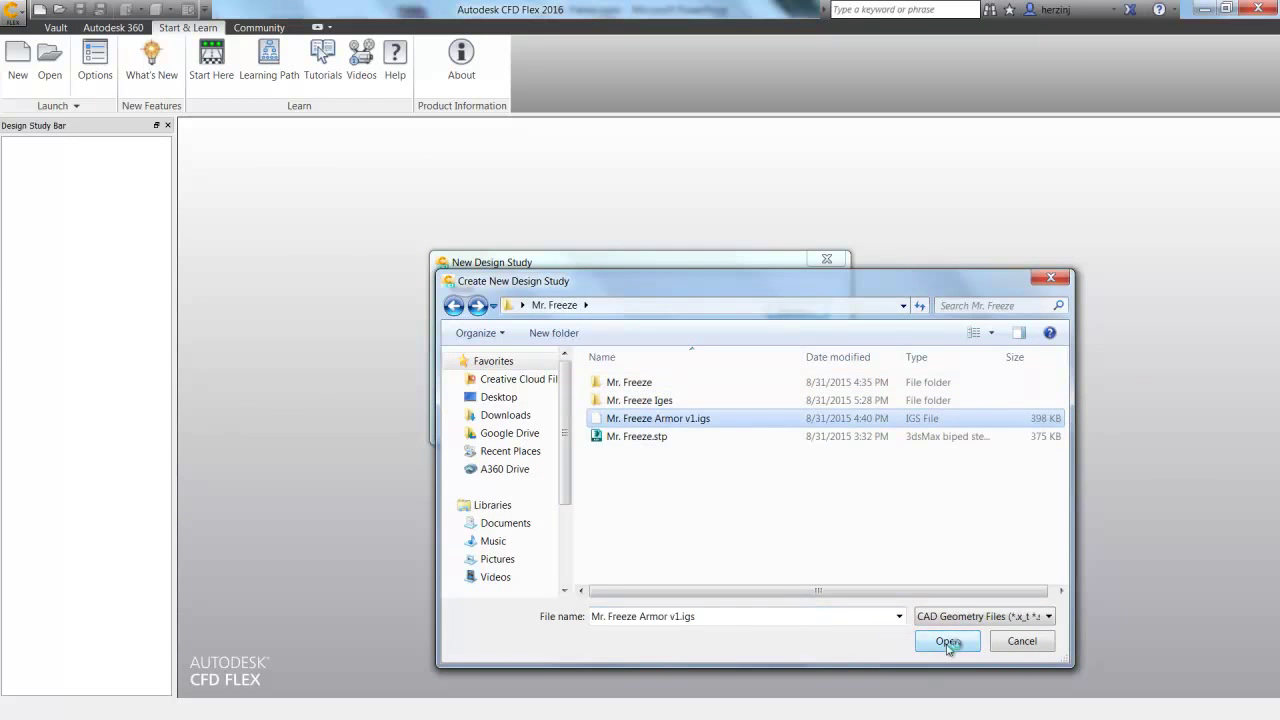
left_click(945, 641)
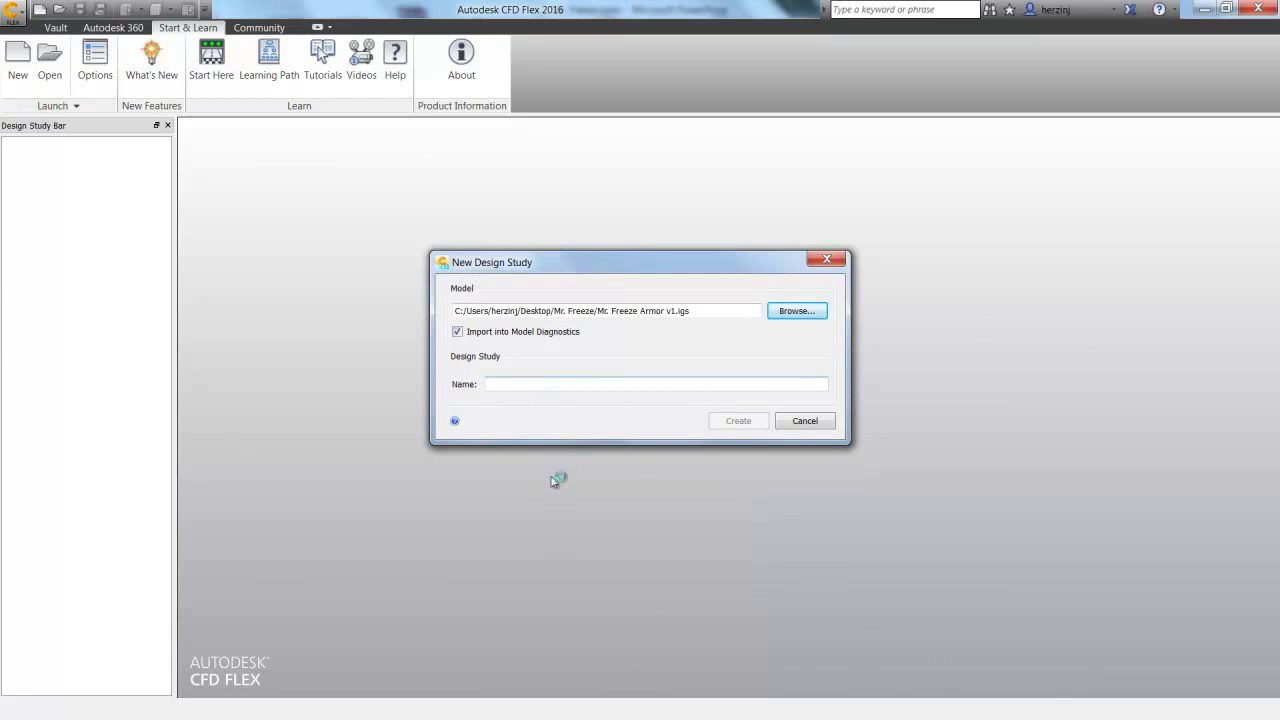
type("Mr. F")
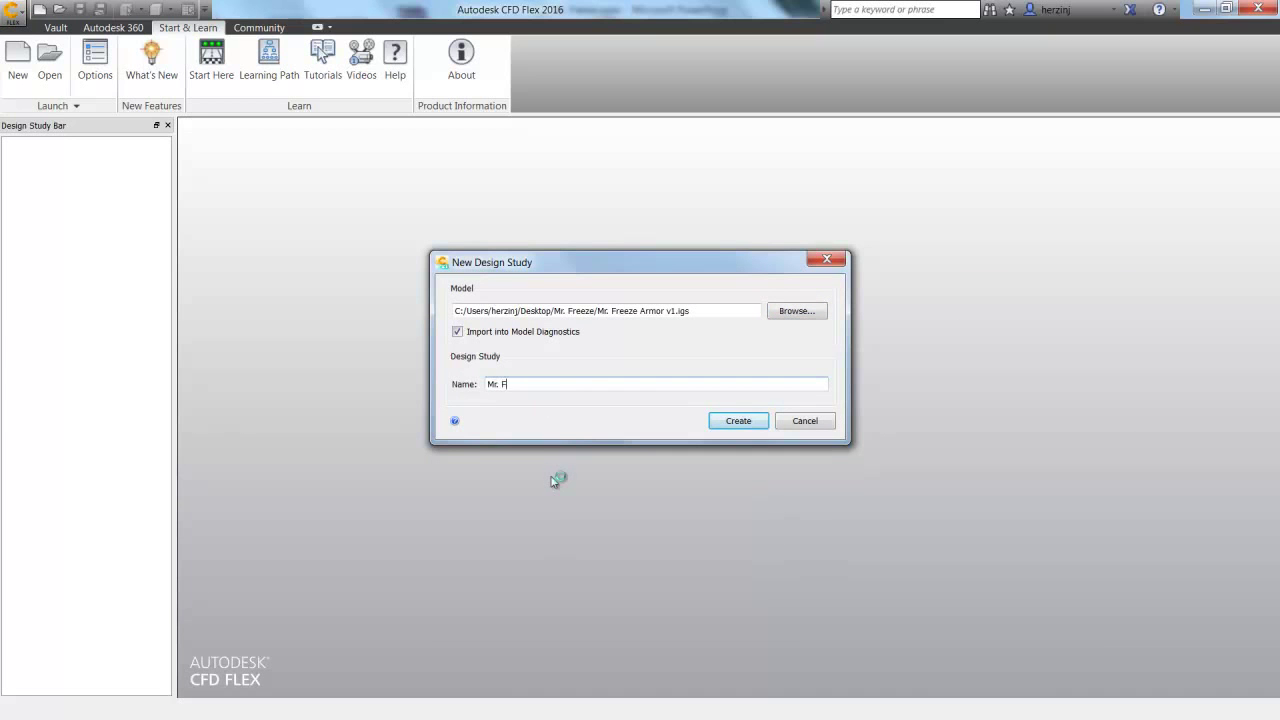
type("reeze Setup")
left_click(737, 420)
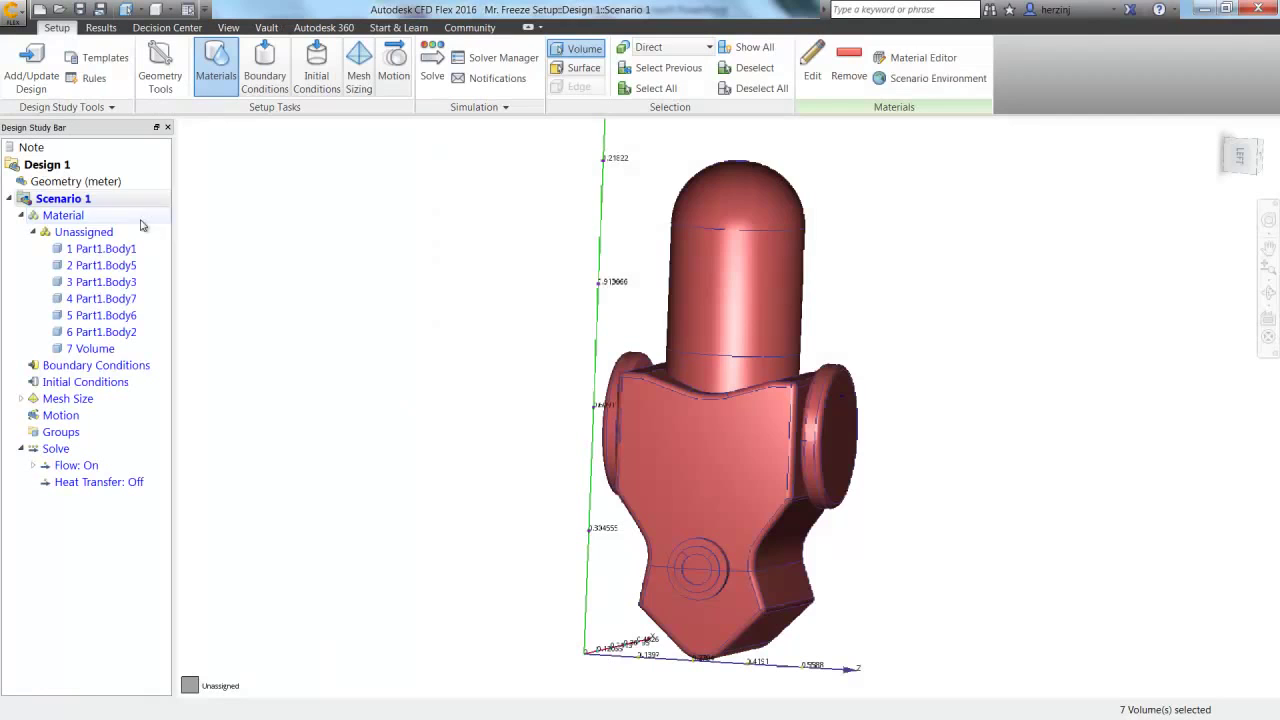
Step: Assign solid Stainless Steel (304) to the neck body Body1
left_click(120, 249)
right_click(119, 249)
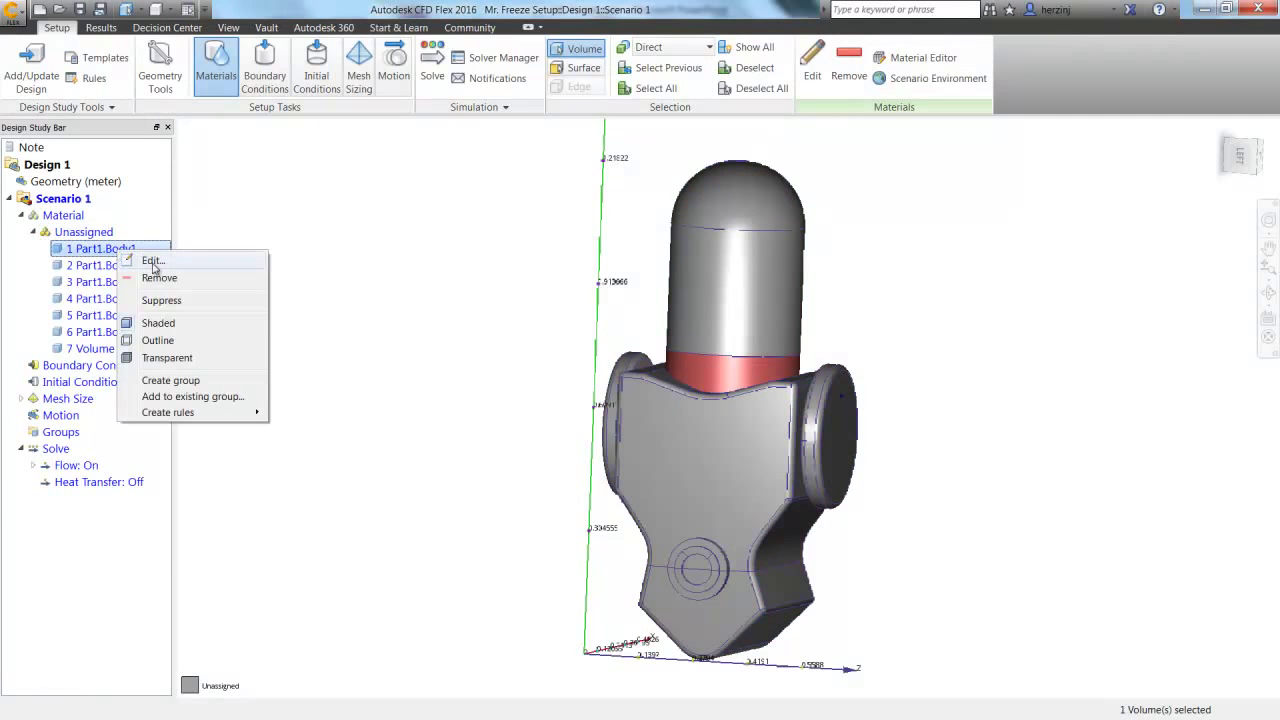
left_click(152, 261)
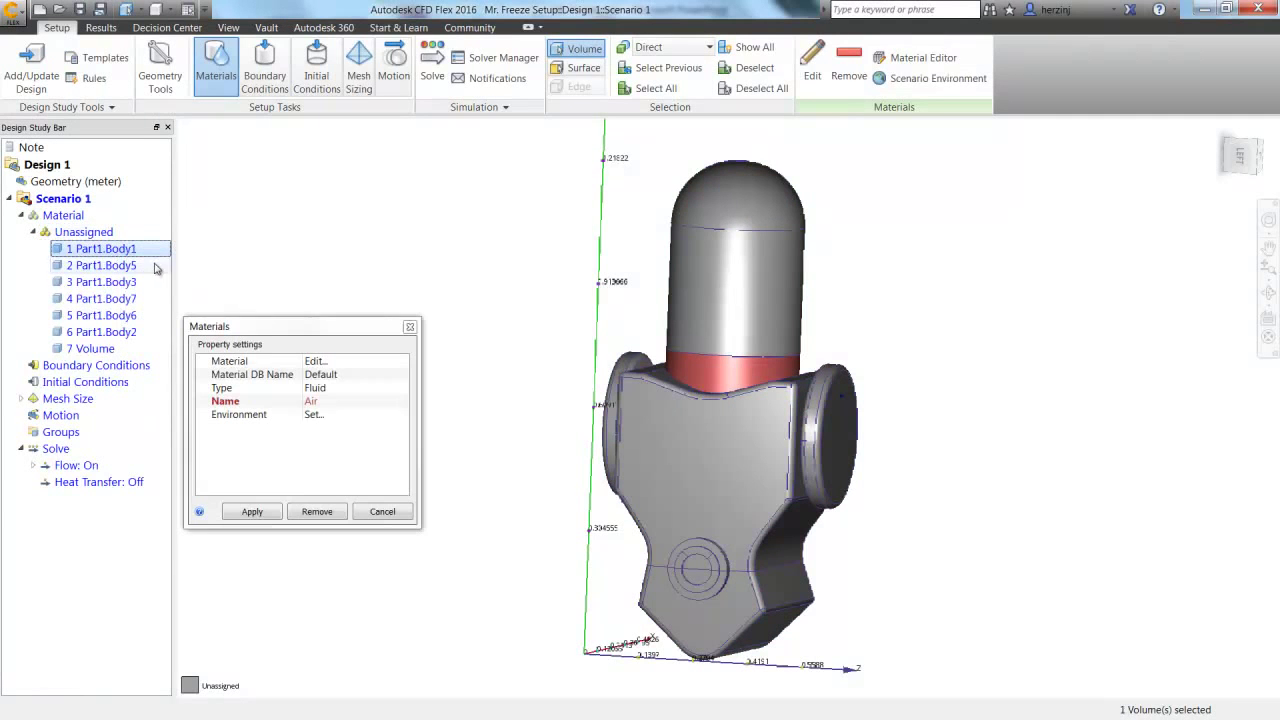
left_click(343, 389)
left_click(350, 413)
left_click(349, 401)
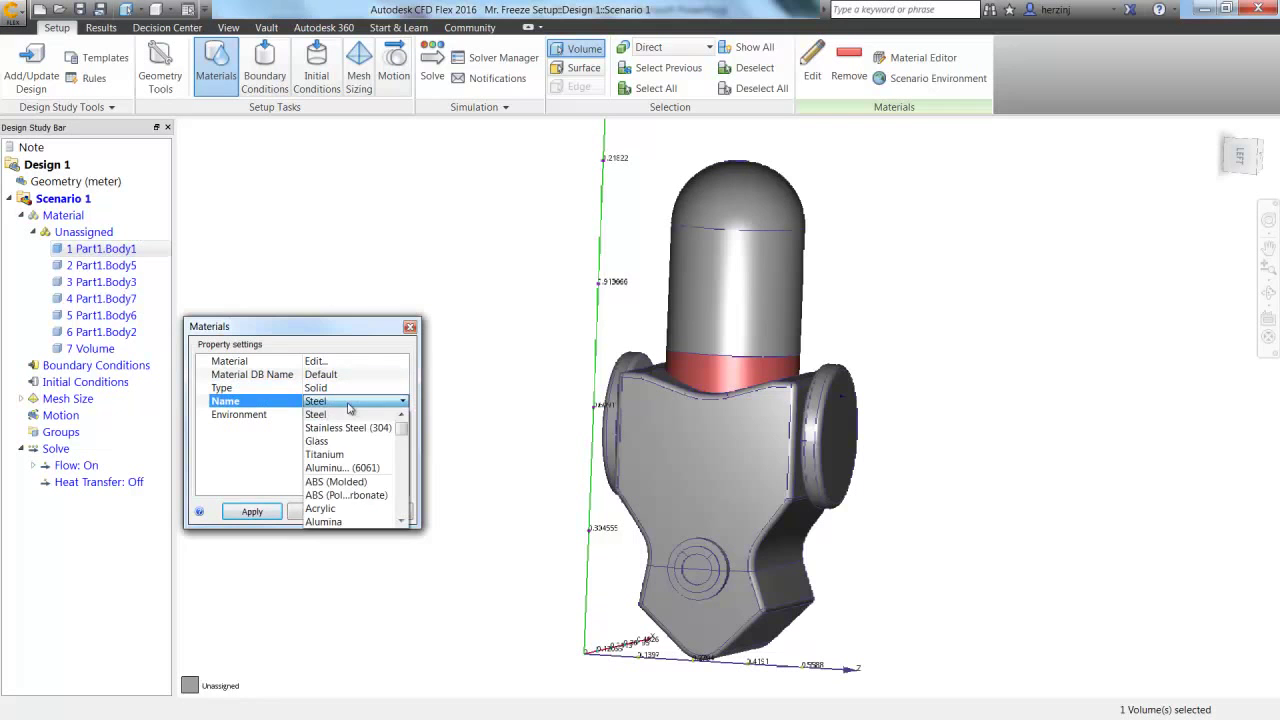
left_click(338, 428)
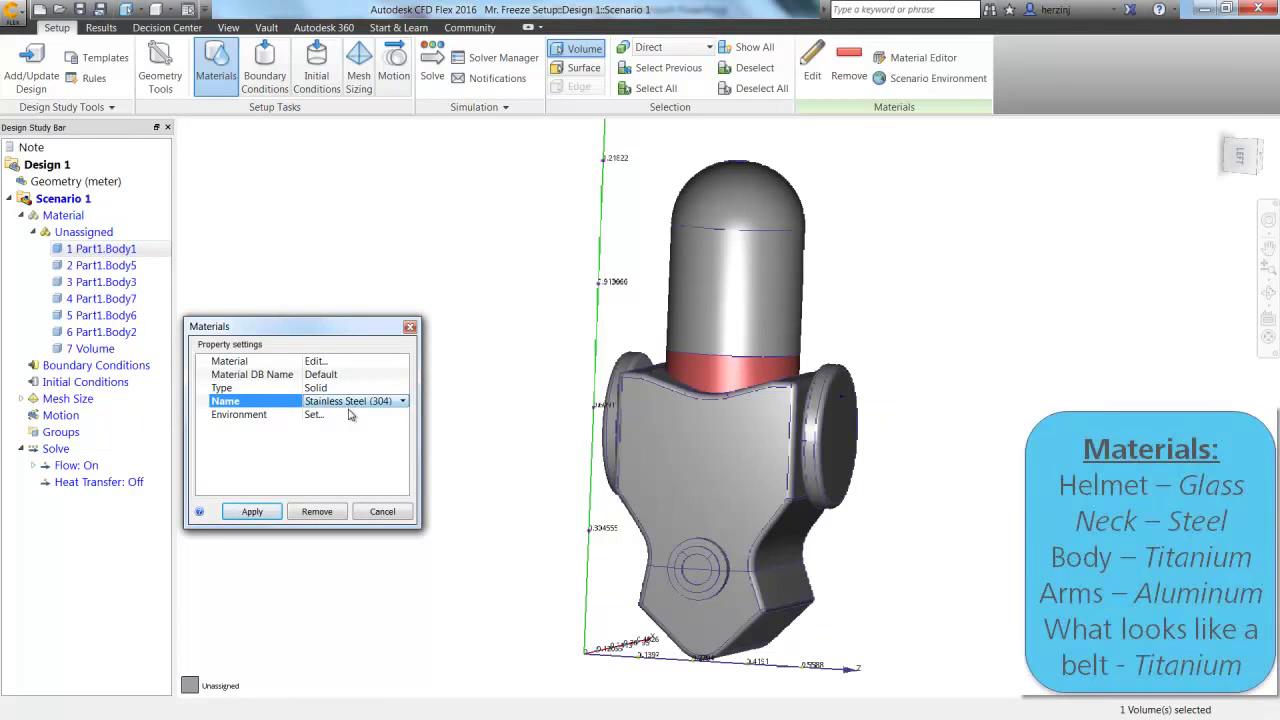
left_click(252, 511)
Step: Assign solid Titanium to the torso (Body3) and belt (Body5) together
left_click(108, 283)
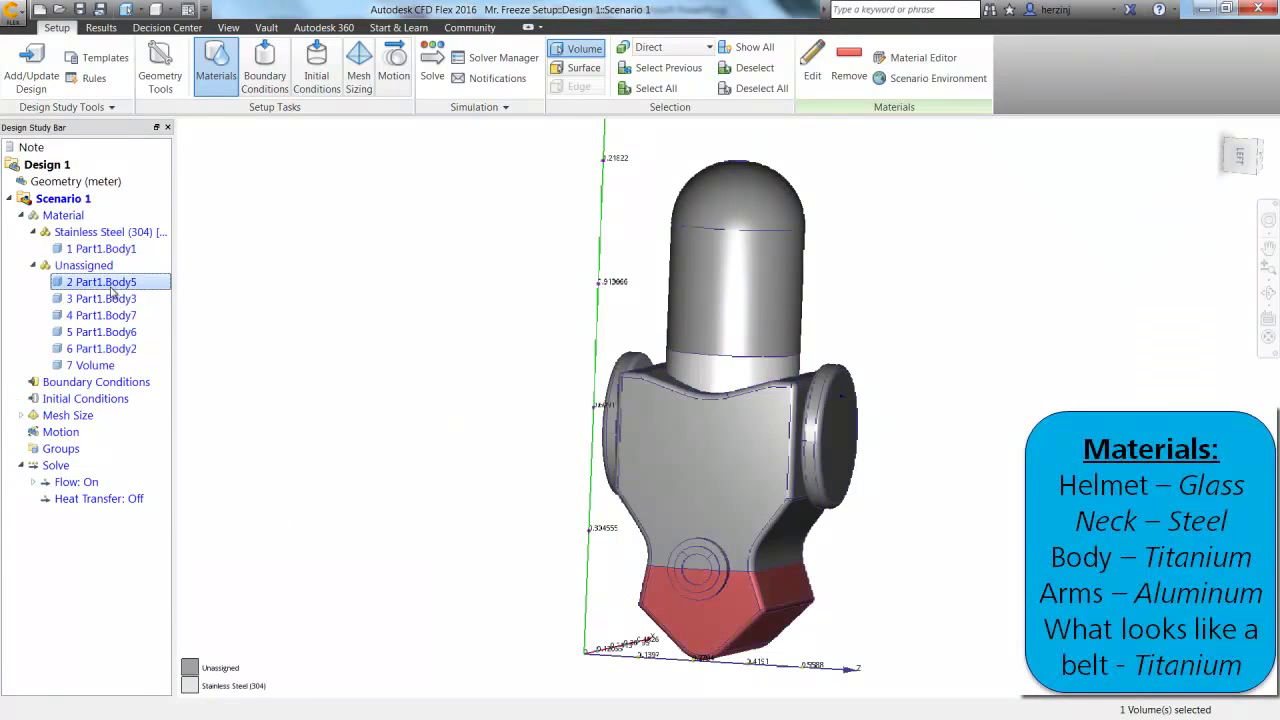
left_click(109, 298)
left_click(114, 283, "ctrl")
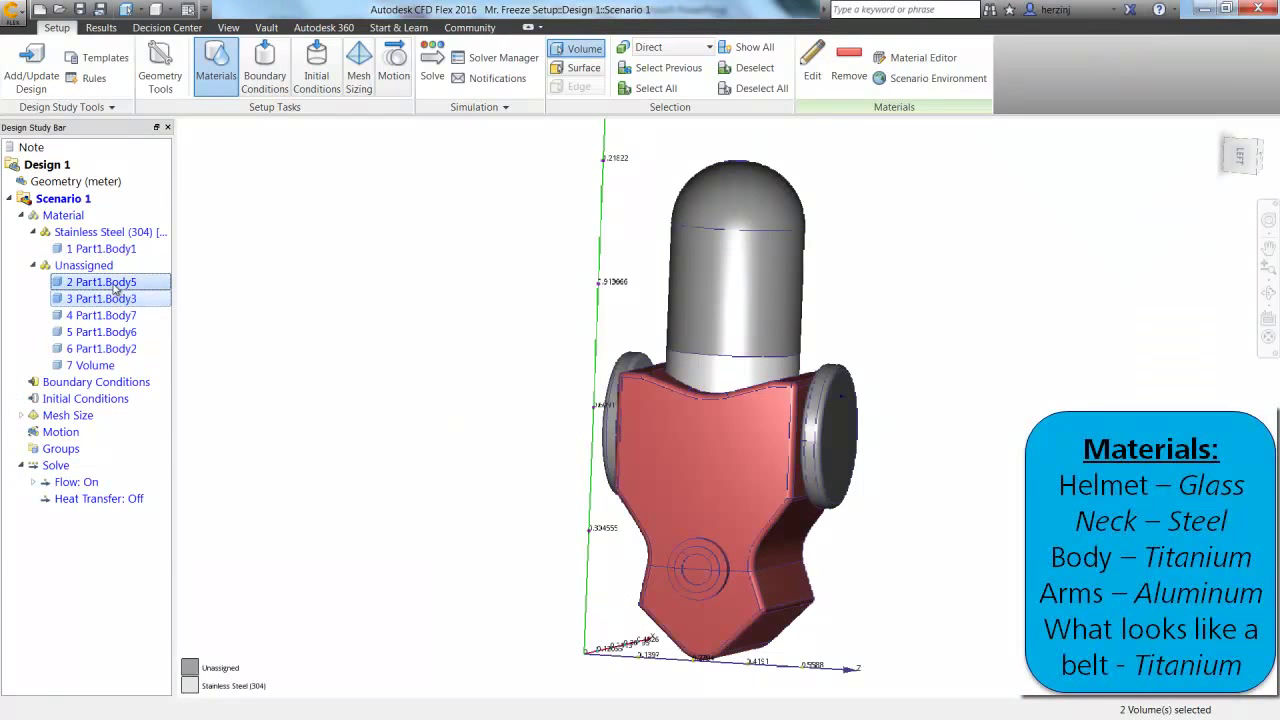
right_click(116, 285)
left_click(147, 294)
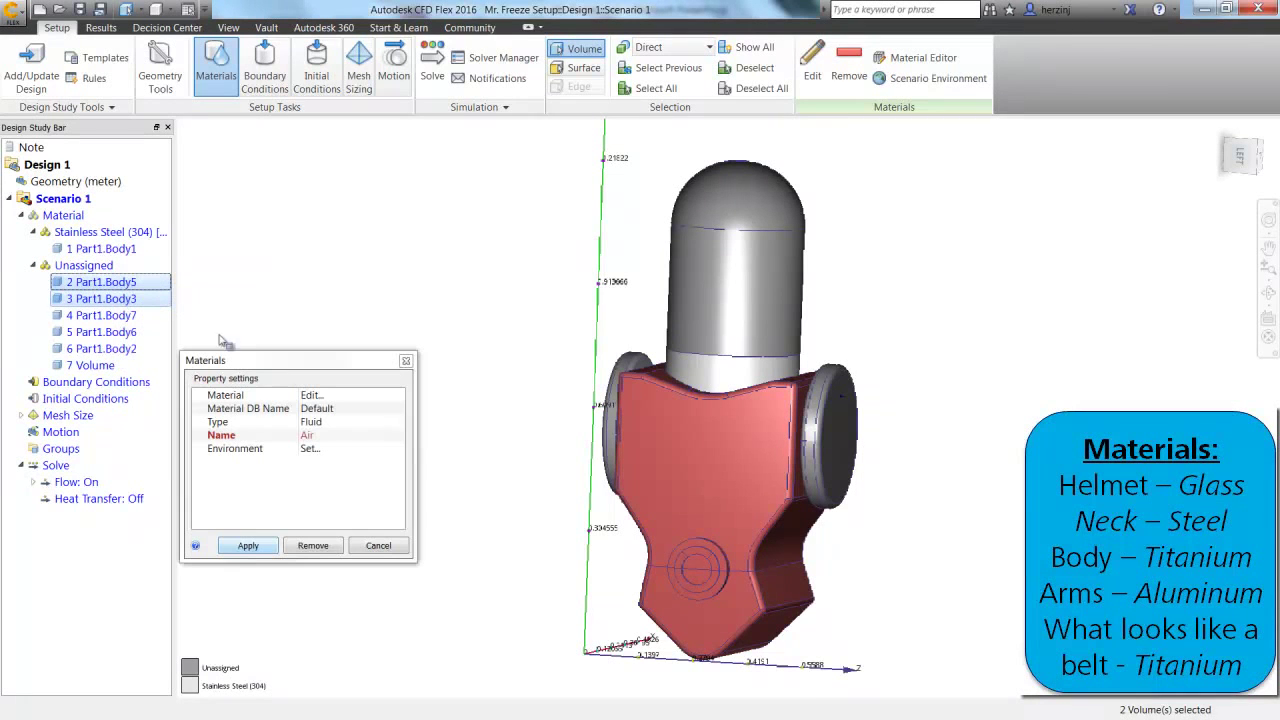
left_click(344, 428)
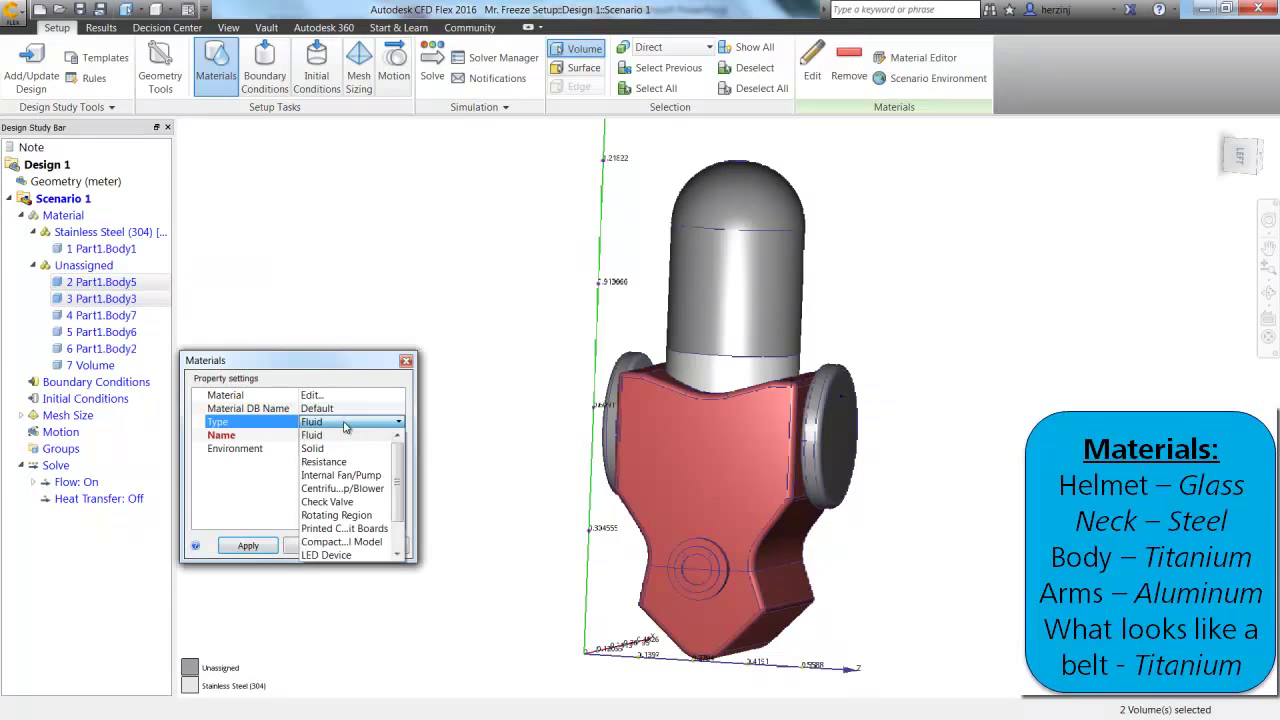
left_click(341, 448)
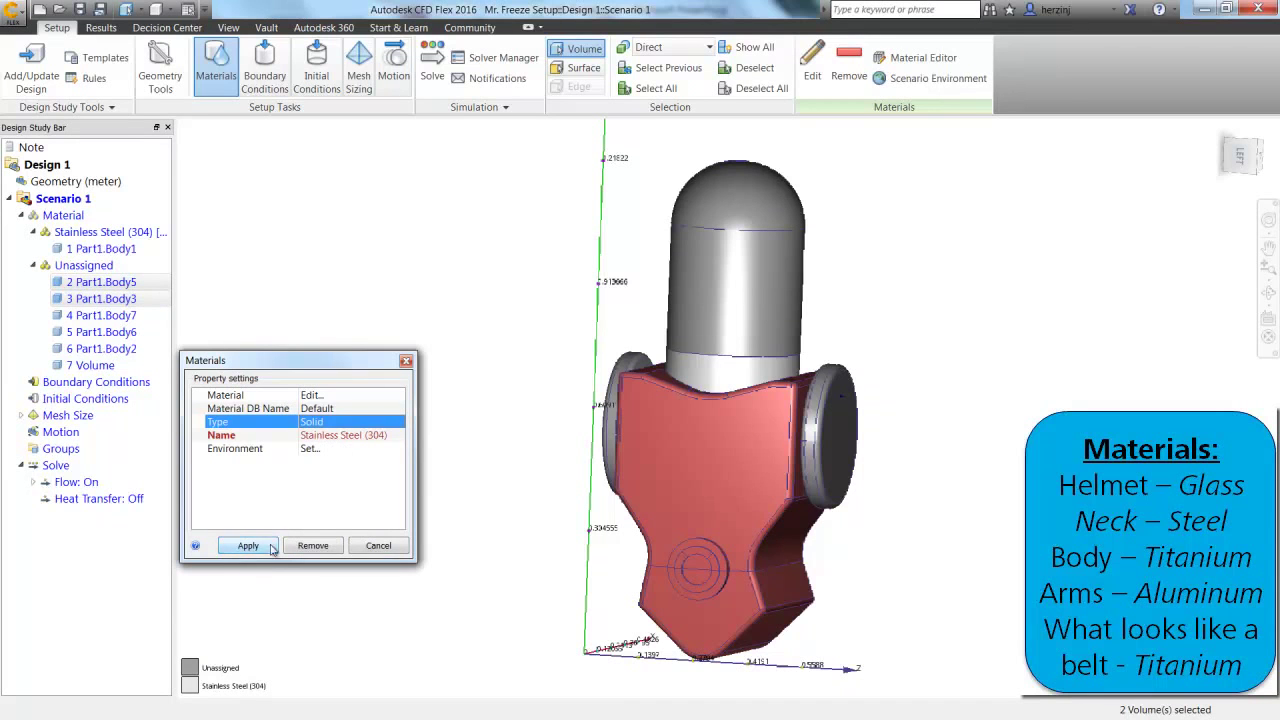
left_click(352, 436)
left_click(340, 490)
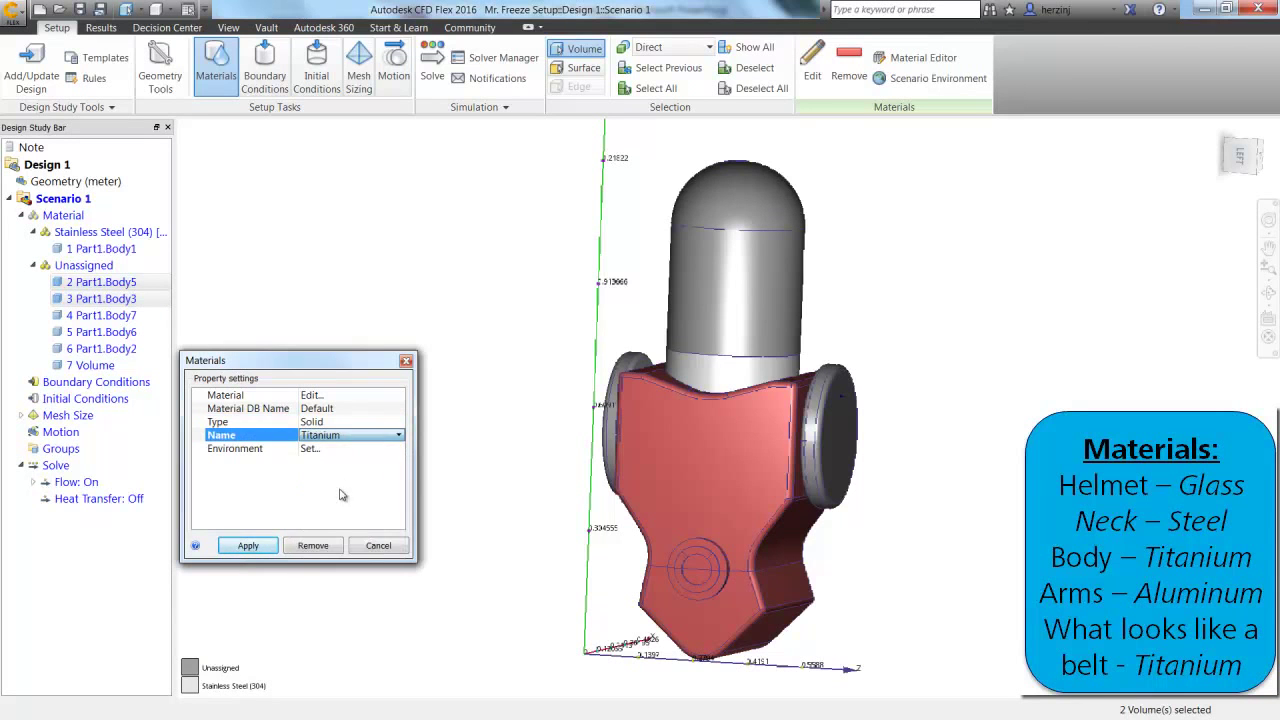
left_click(268, 549)
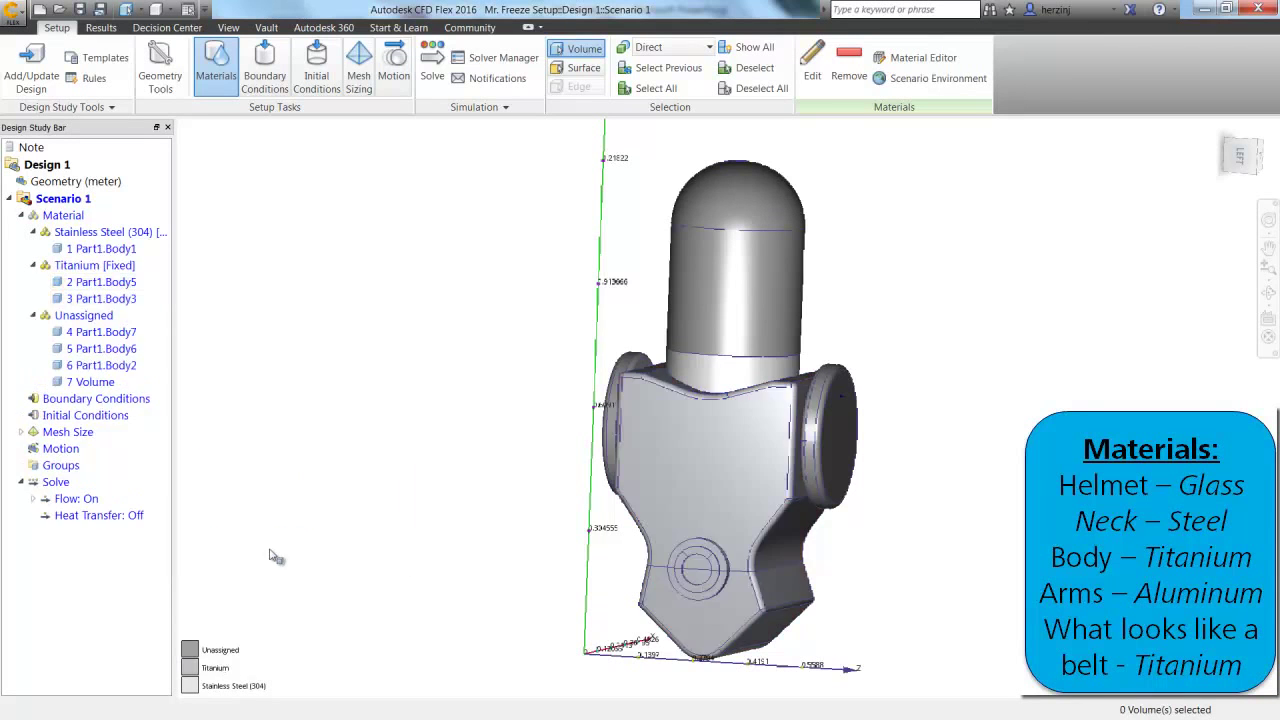
Step: Assign solid Aluminum Alloy (6061) from the Default database to both arms, Body6 and Body7
left_click(112, 335)
left_click(110, 348)
left_click(110, 333, "ctrl")
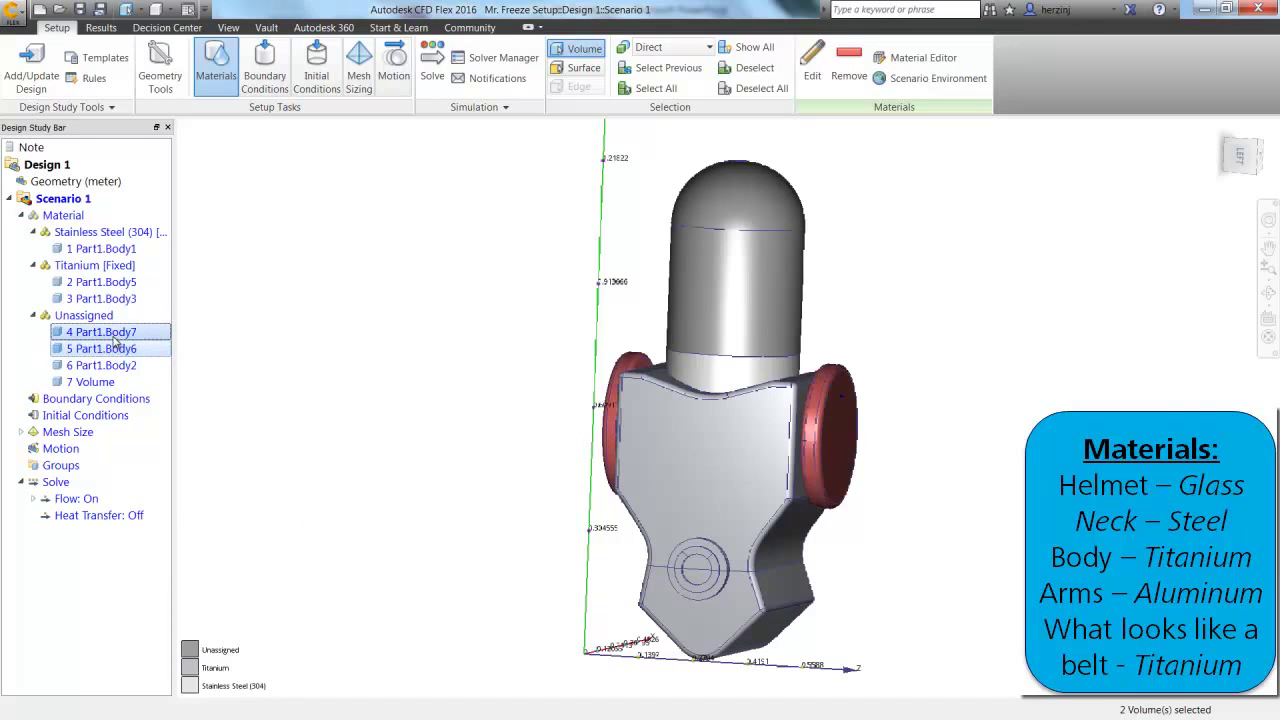
right_click(112, 337)
left_click(148, 347)
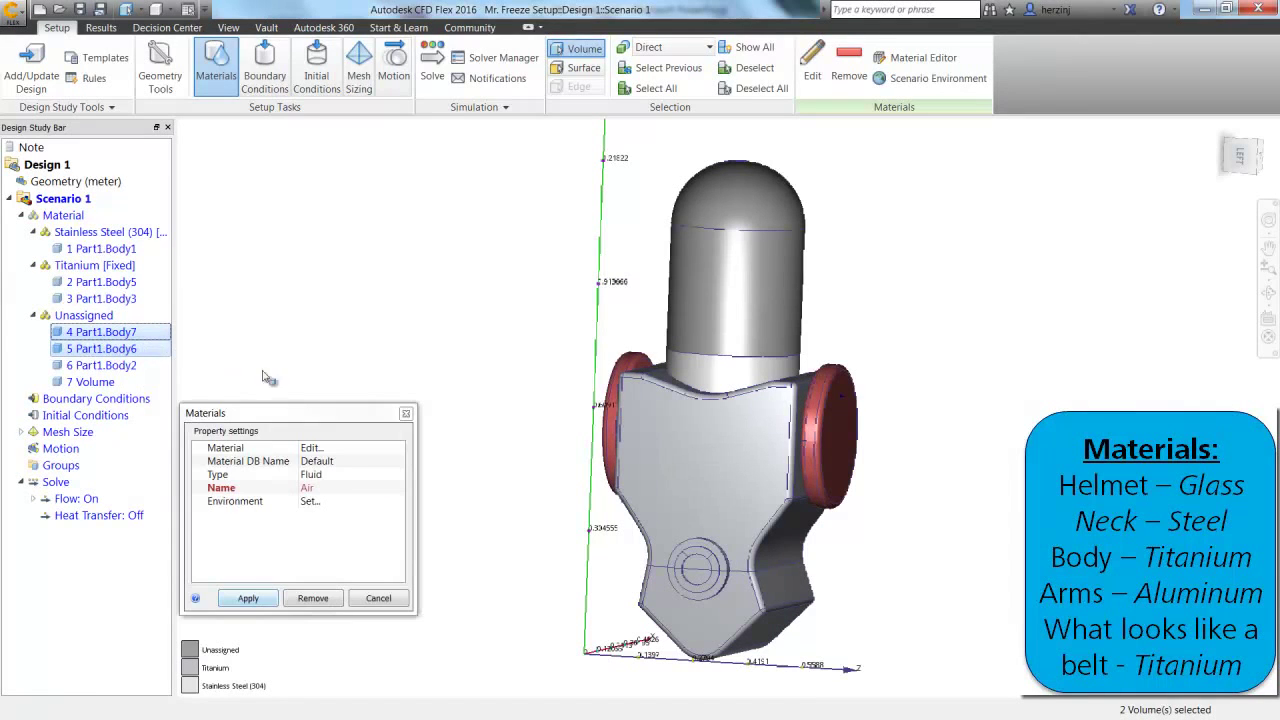
left_click(350, 461)
left_click(348, 474)
left_click(350, 474)
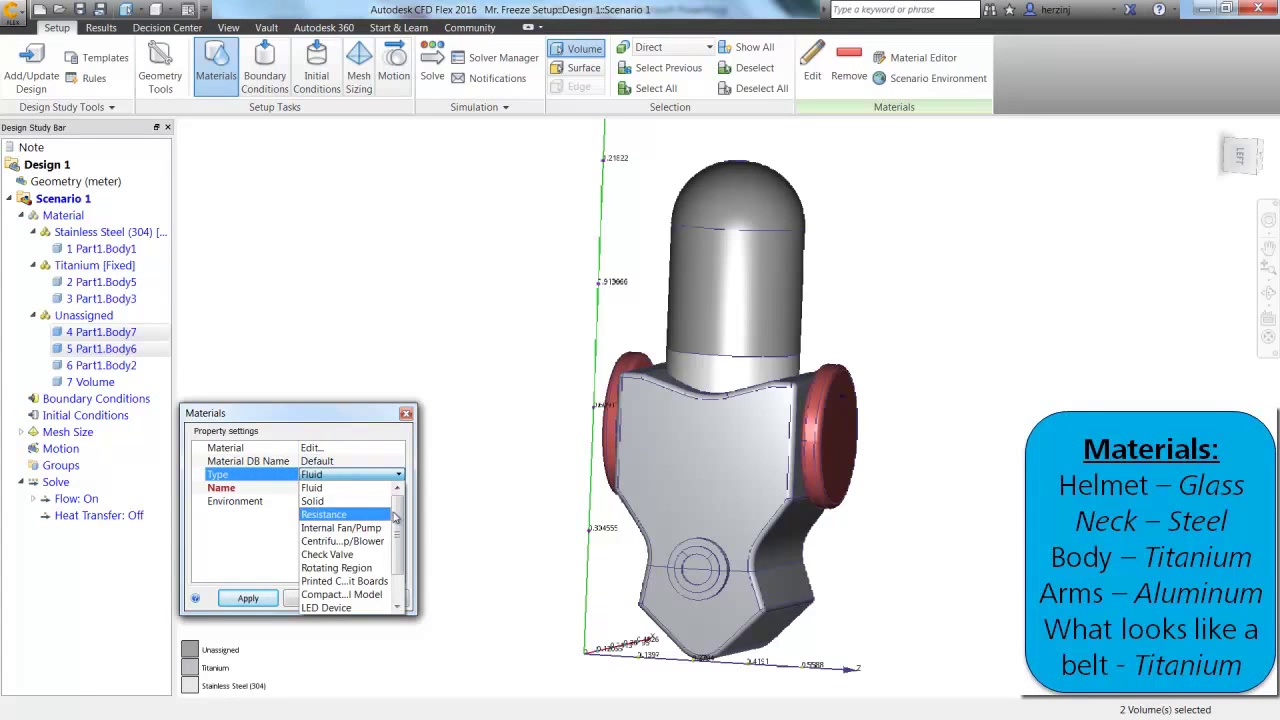
left_click(312, 501)
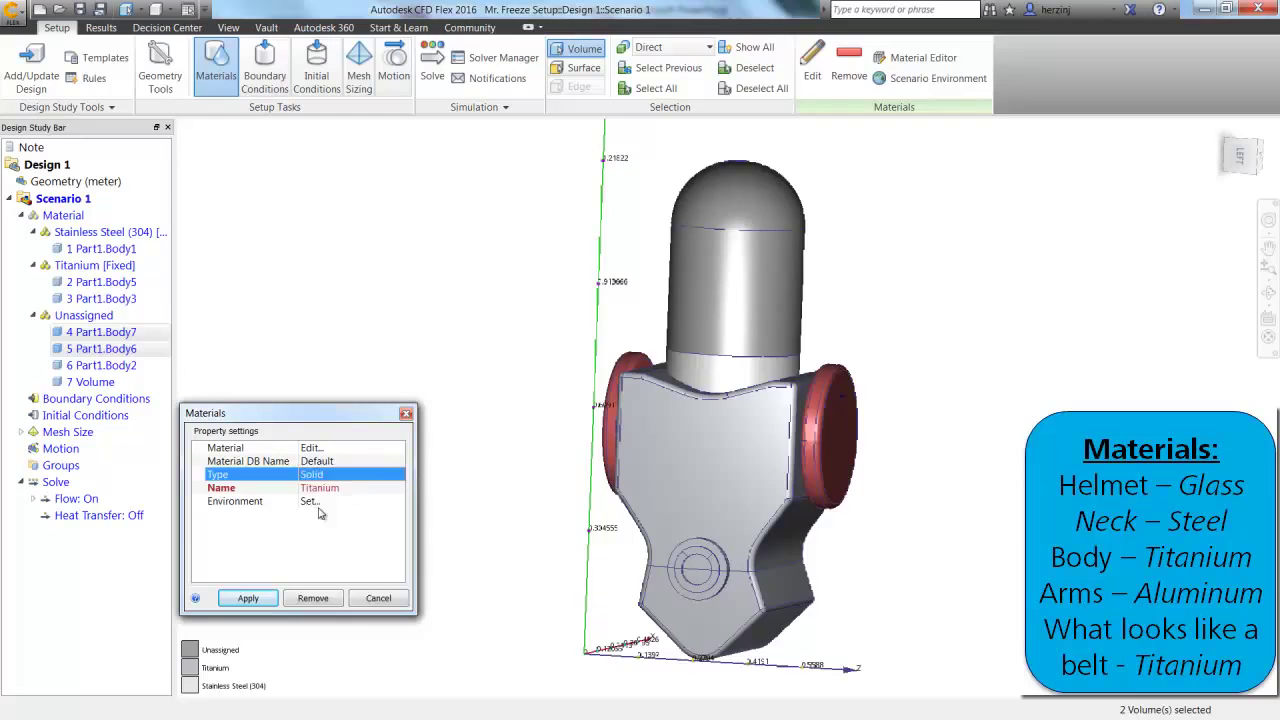
left_click(360, 487)
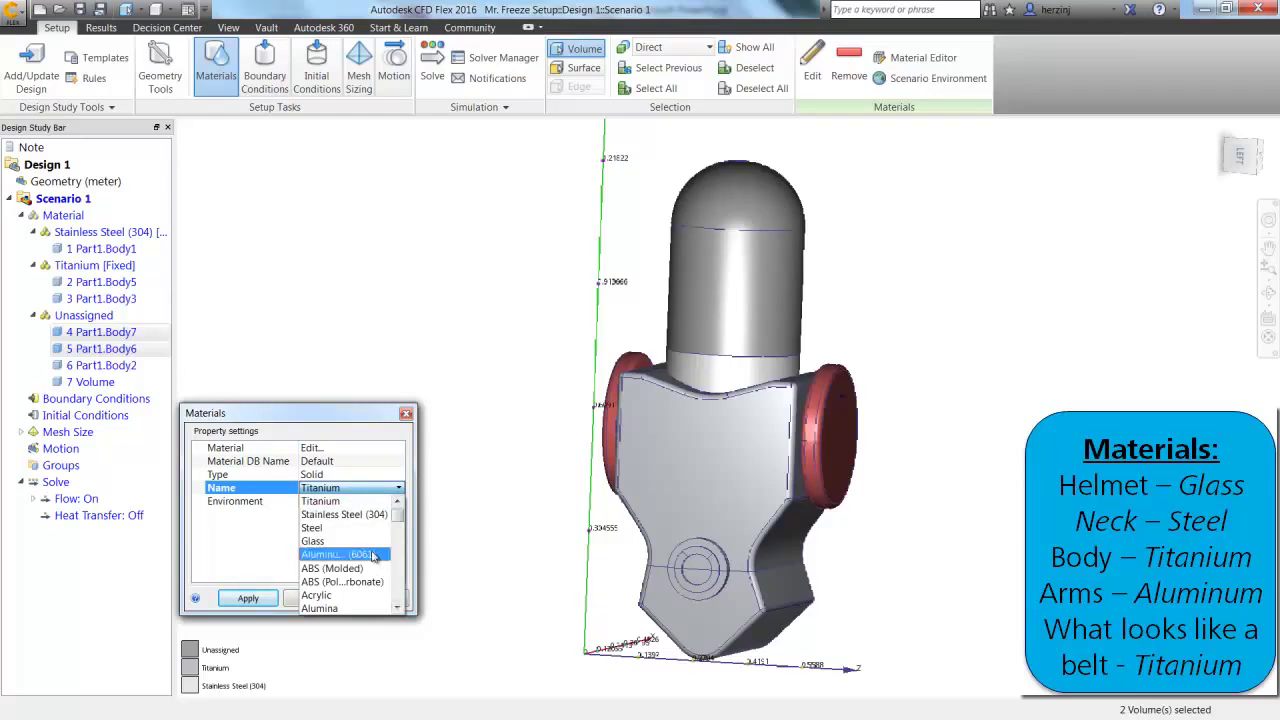
left_click(338, 554)
left_click(250, 598)
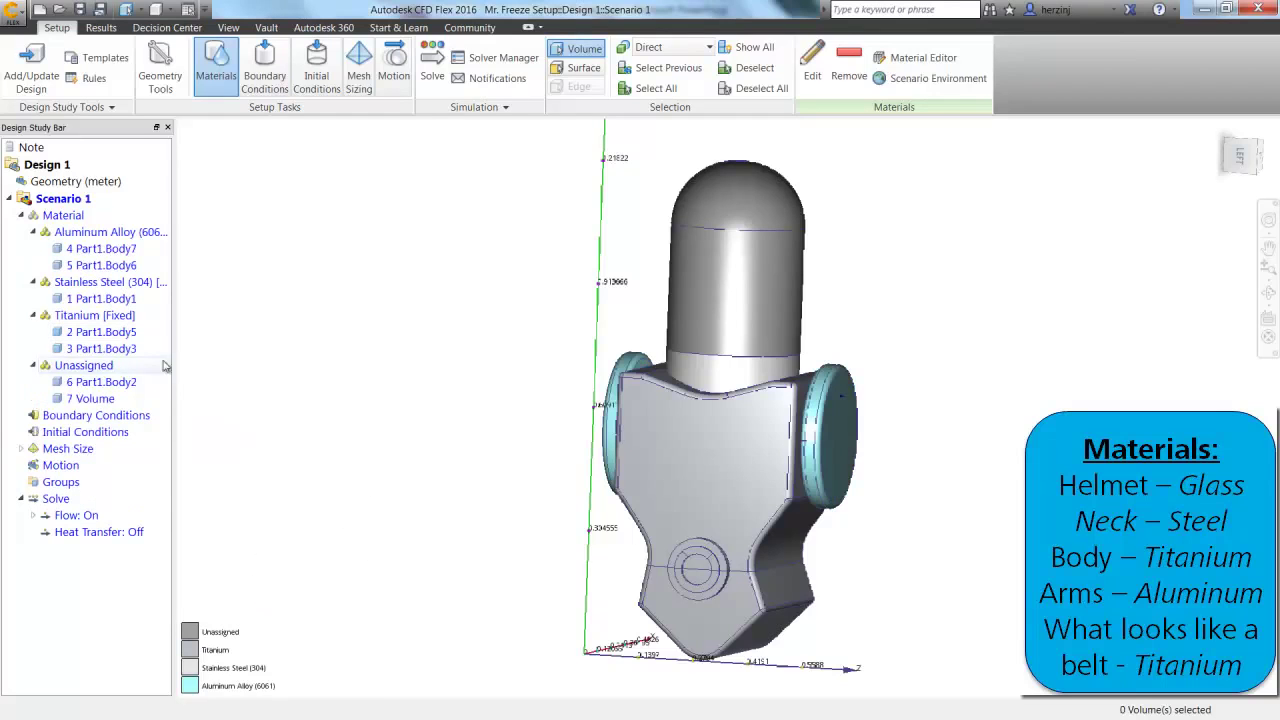
Step: Set the material of 7 Volume to Air
left_click(96, 383)
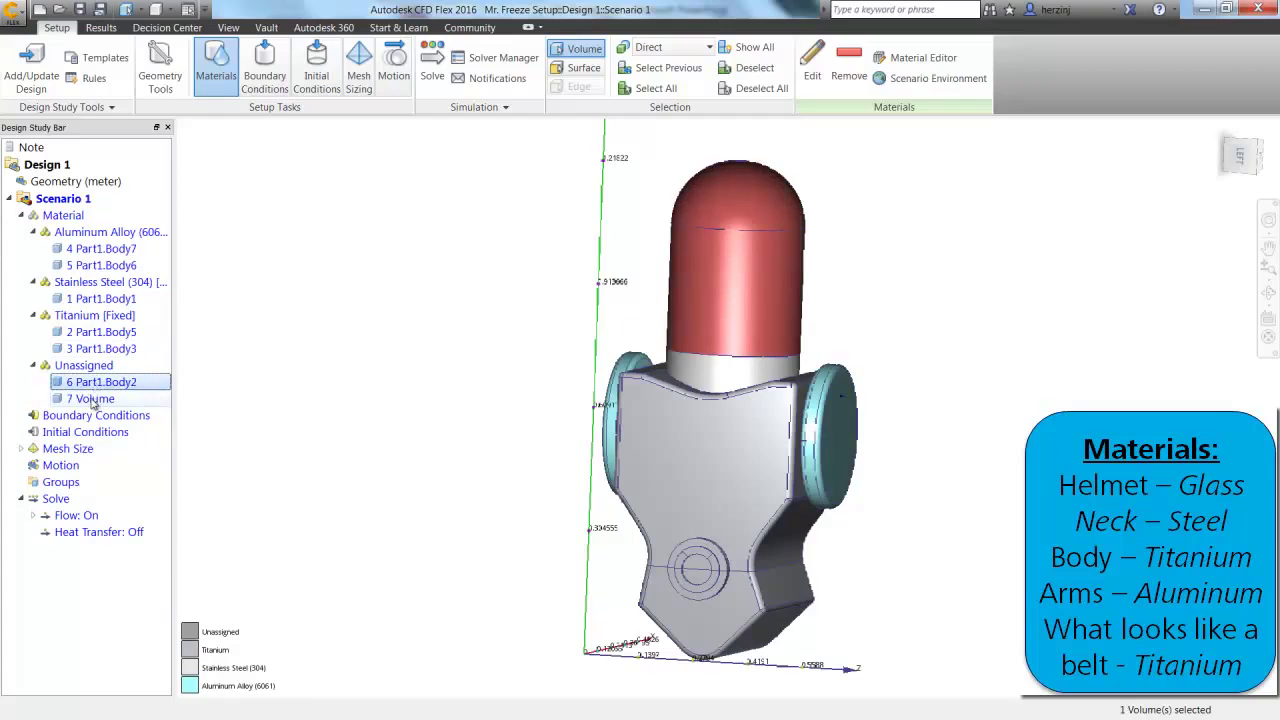
left_click(93, 399)
right_click(93, 399)
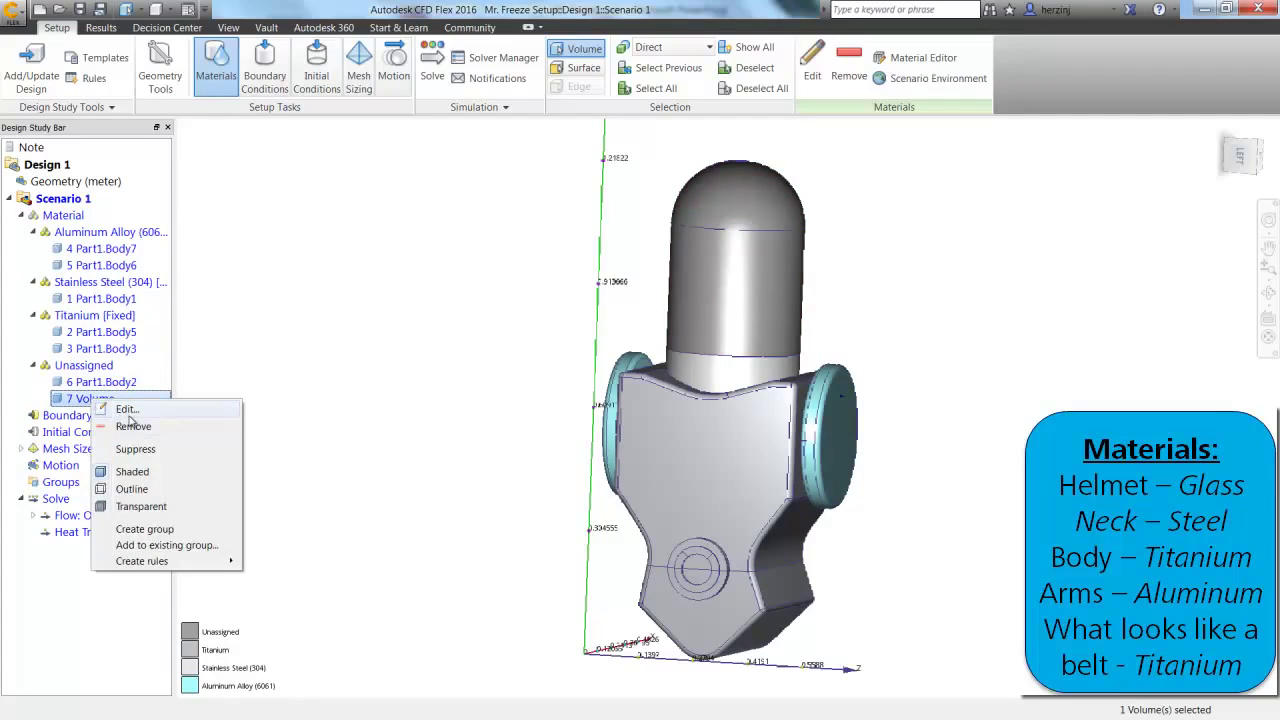
left_click(130, 412)
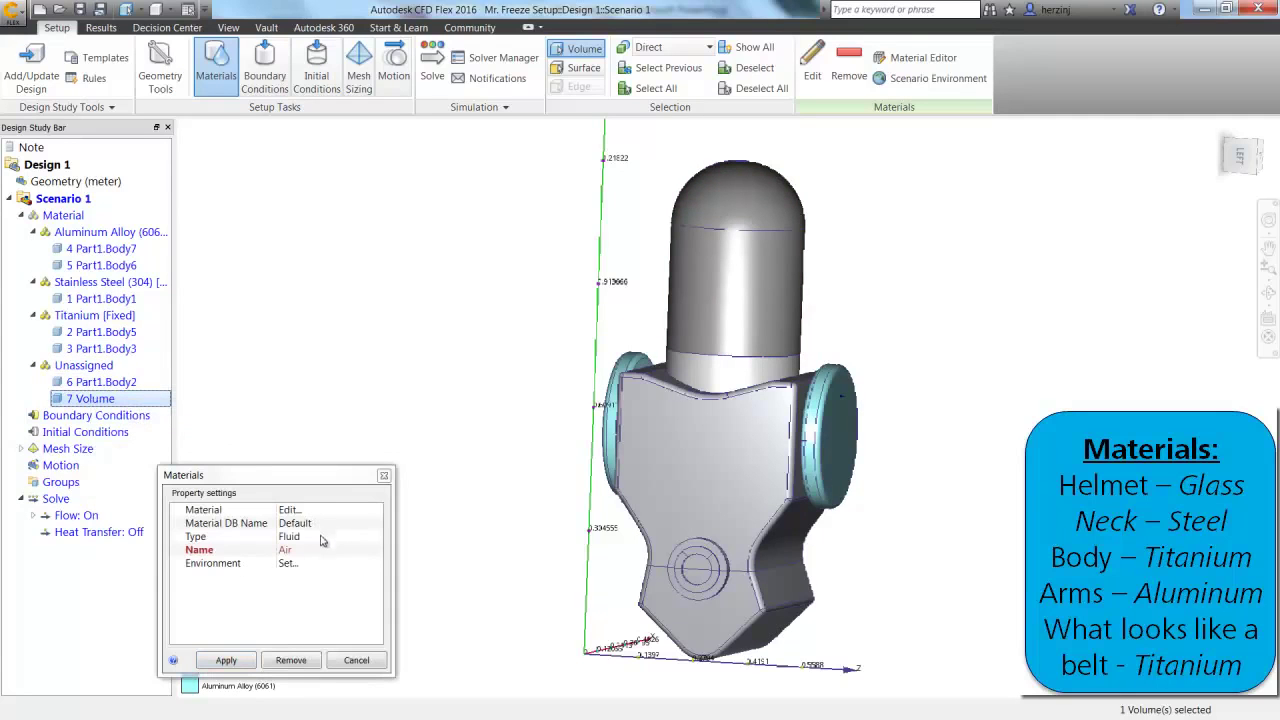
left_click(250, 662)
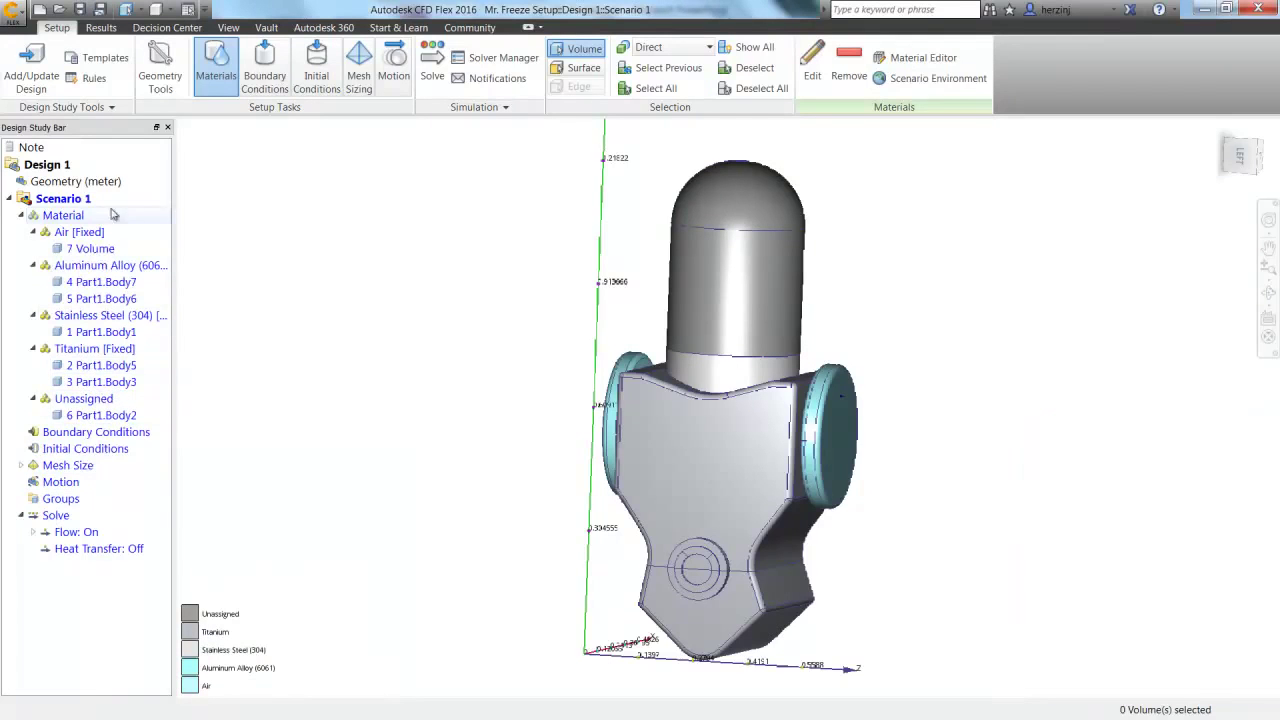
left_click(92, 252)
right_click(92, 252)
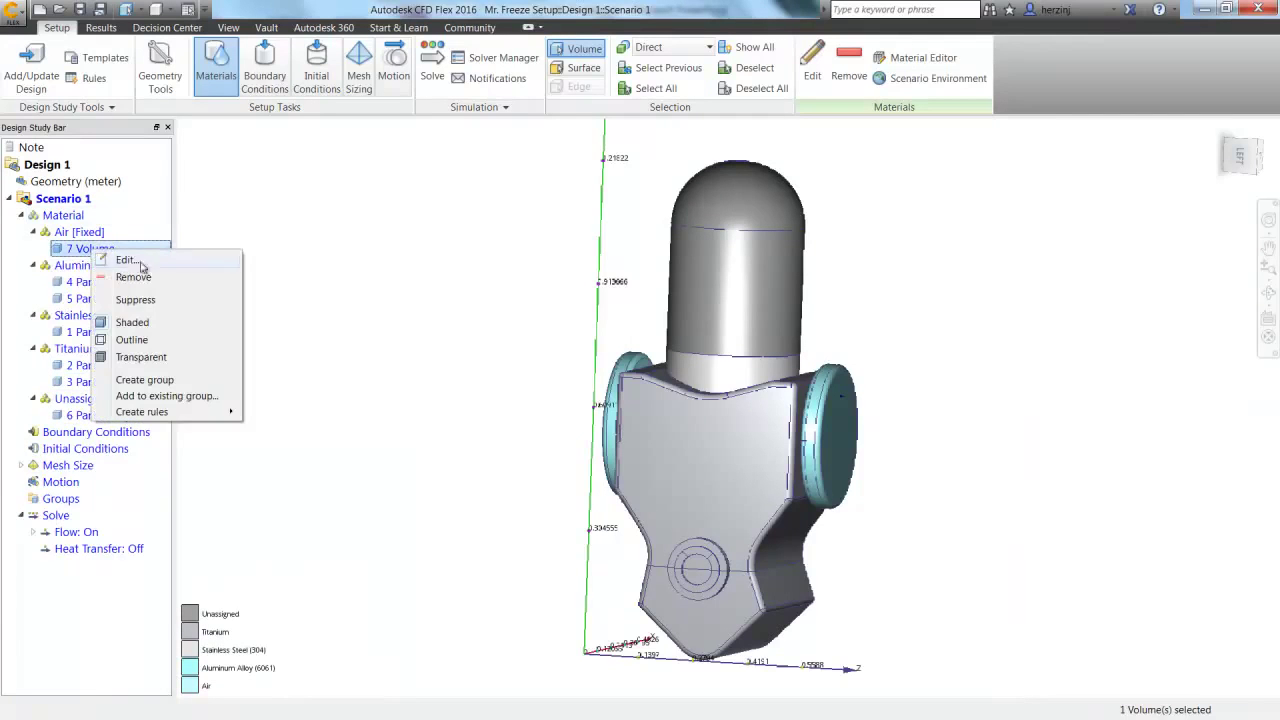
left_click(250, 268)
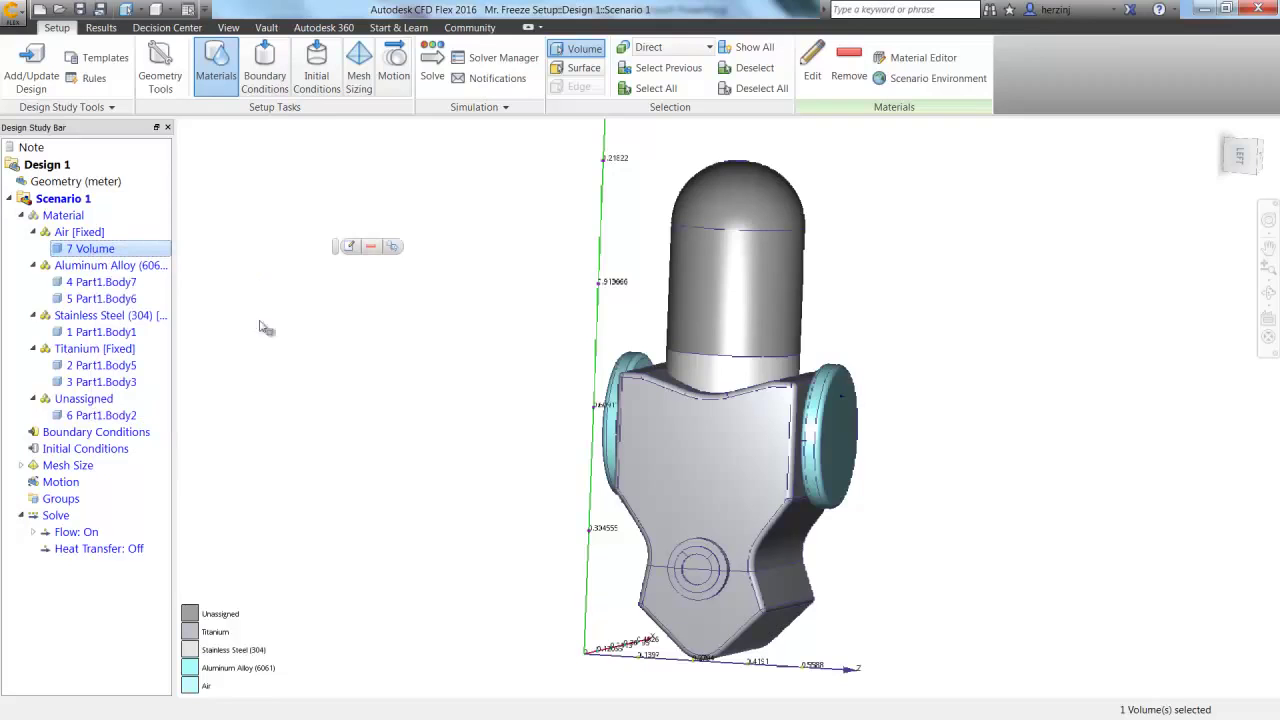
Step: Make the helmet dome a solid Glass body, then suppress 7 Volume
left_click(100, 415)
right_click(100, 418)
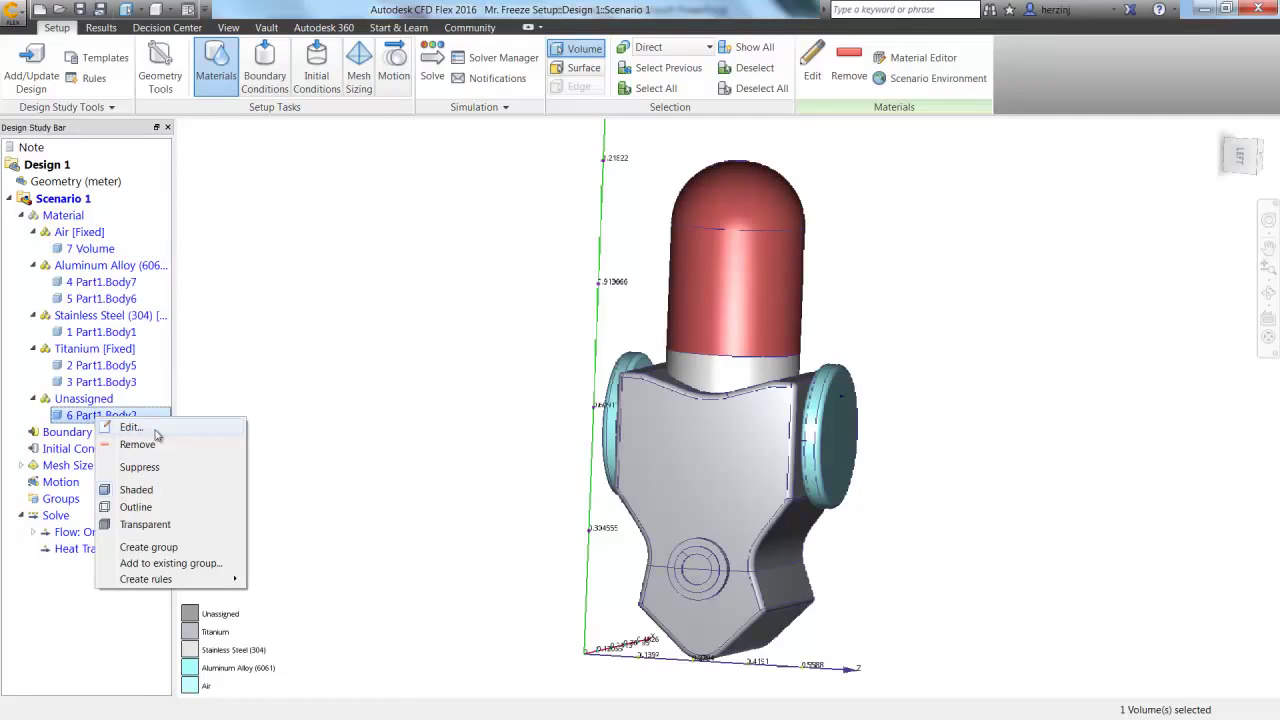
left_click(131, 427)
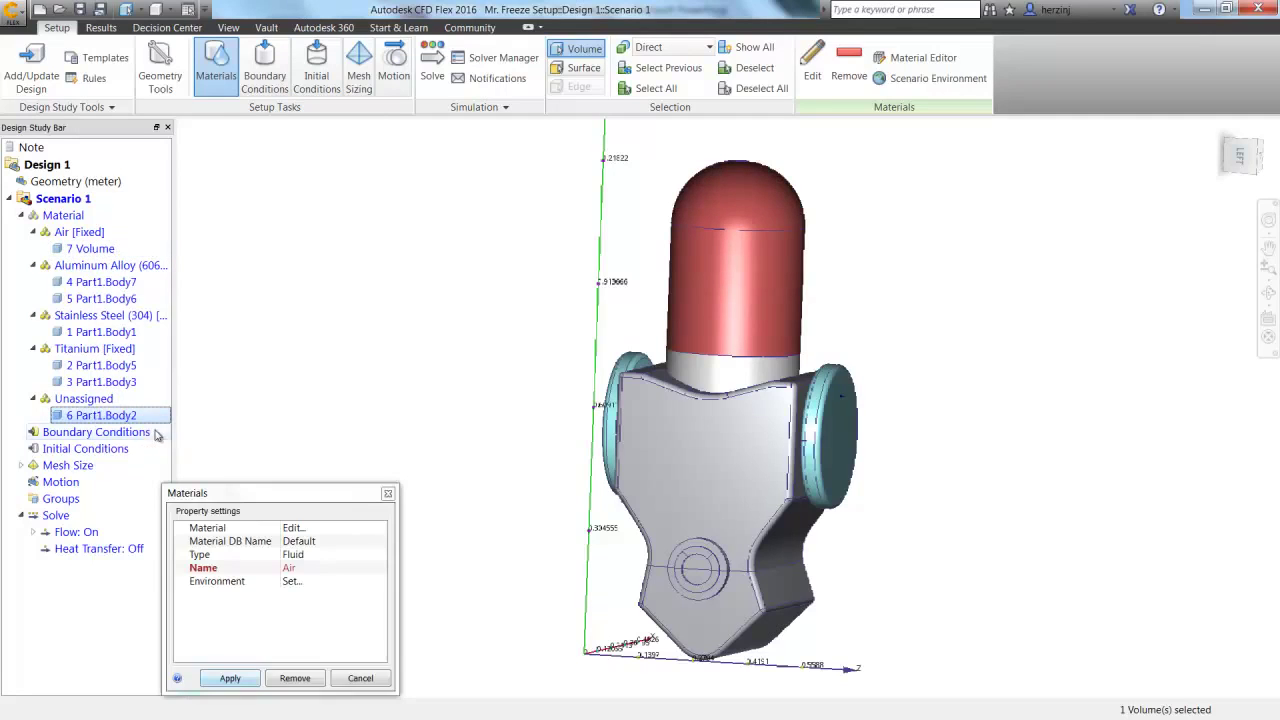
left_click(318, 556)
left_click(318, 581)
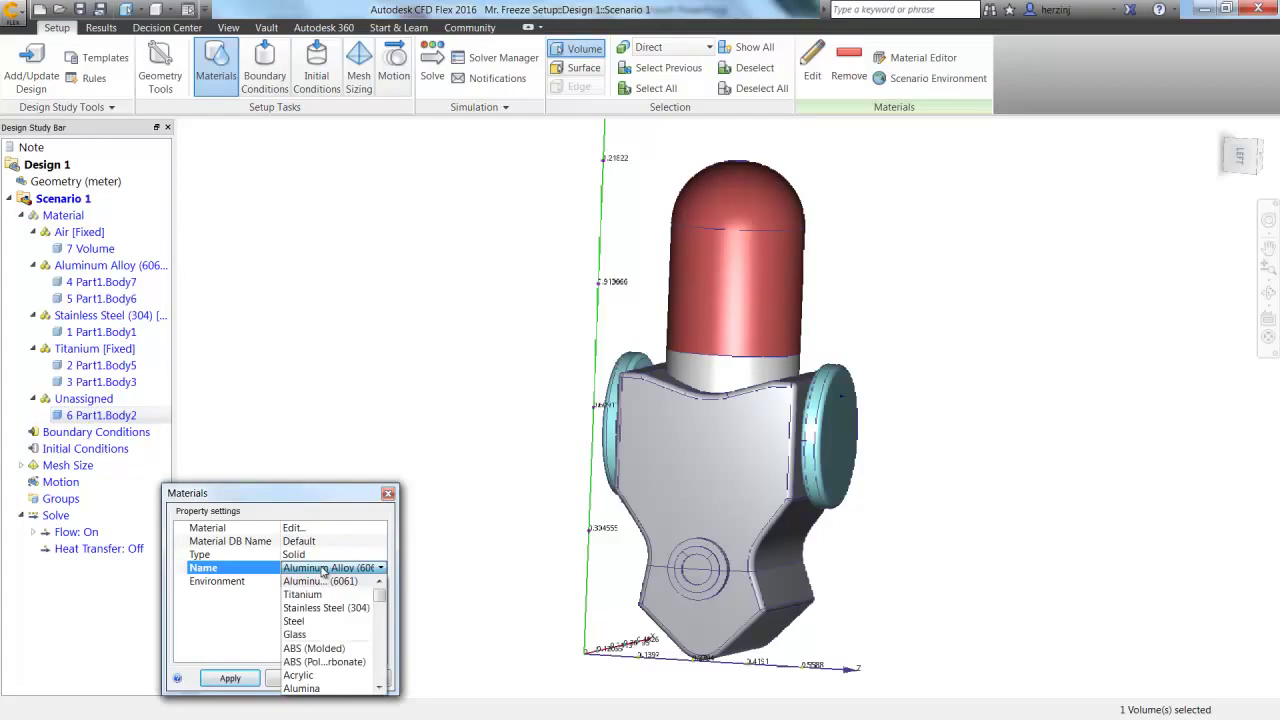
left_click(294, 634)
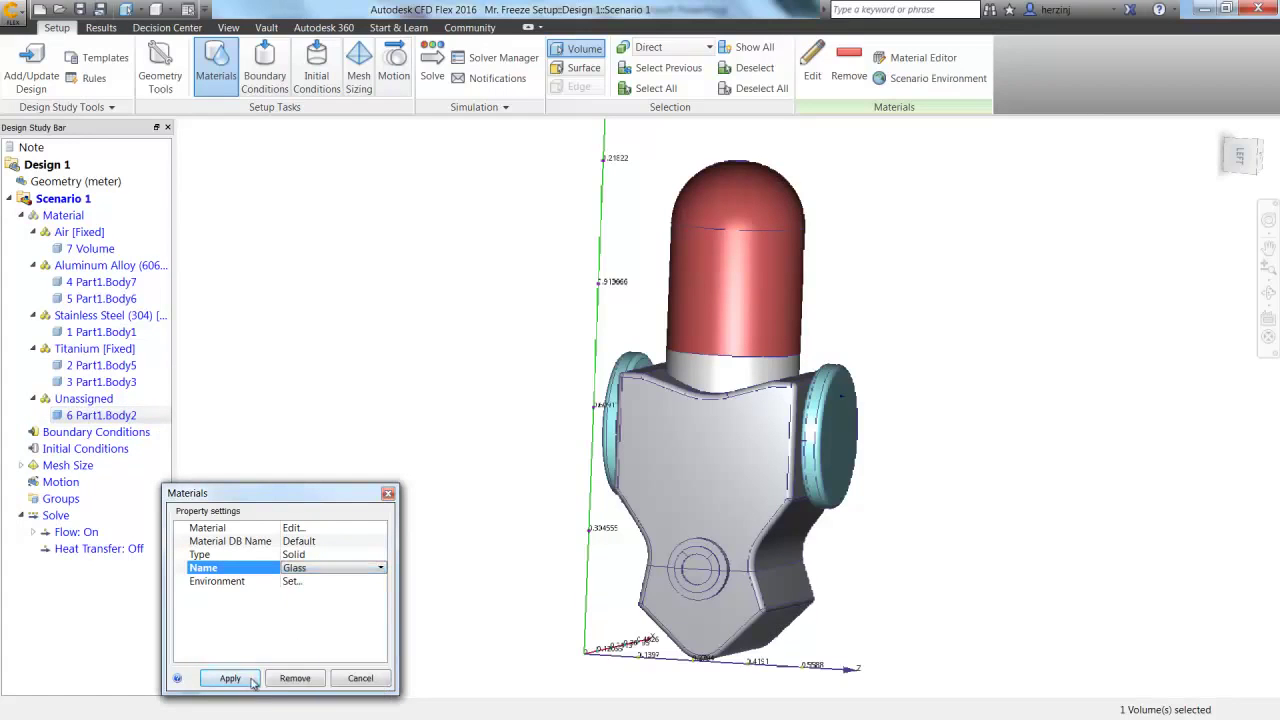
left_click(250, 677)
right_click(94, 251)
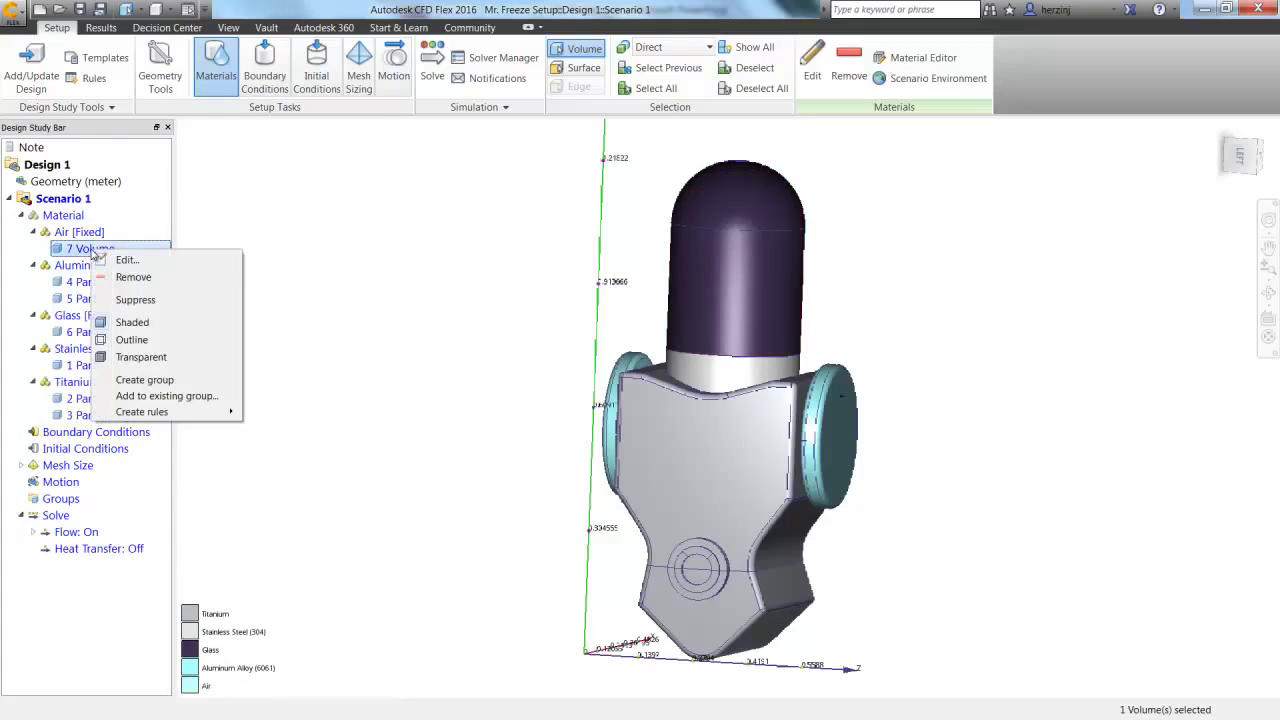
left_click(146, 302)
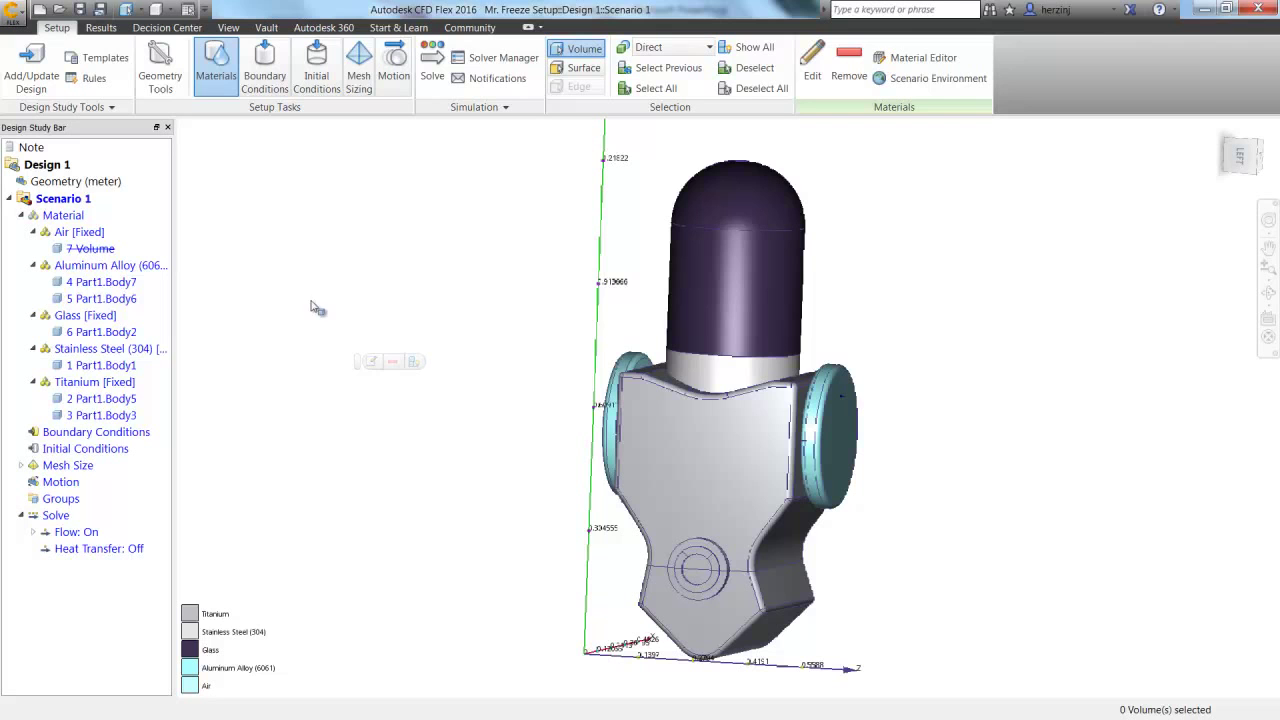
Step: Start an external volume and stretch it left, right, up and down in side view
left_click(160, 68)
left_click(714, 165)
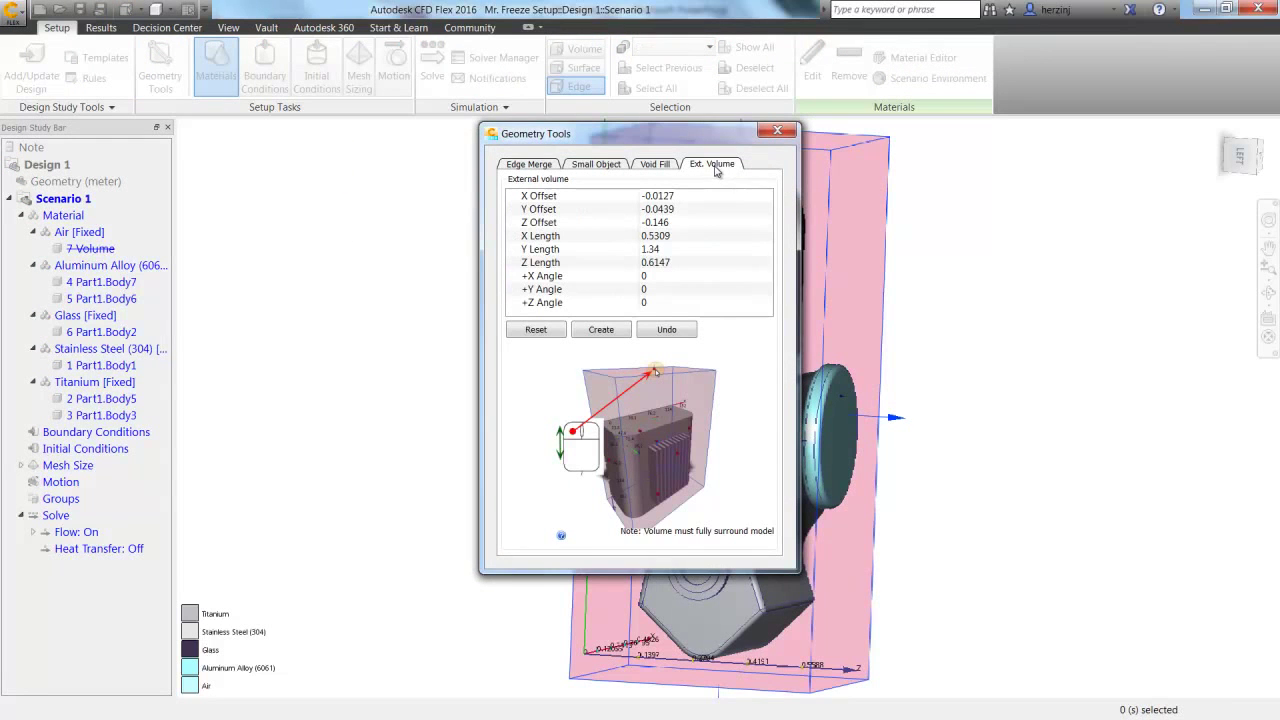
left_click_drag(663, 145, 281, 157)
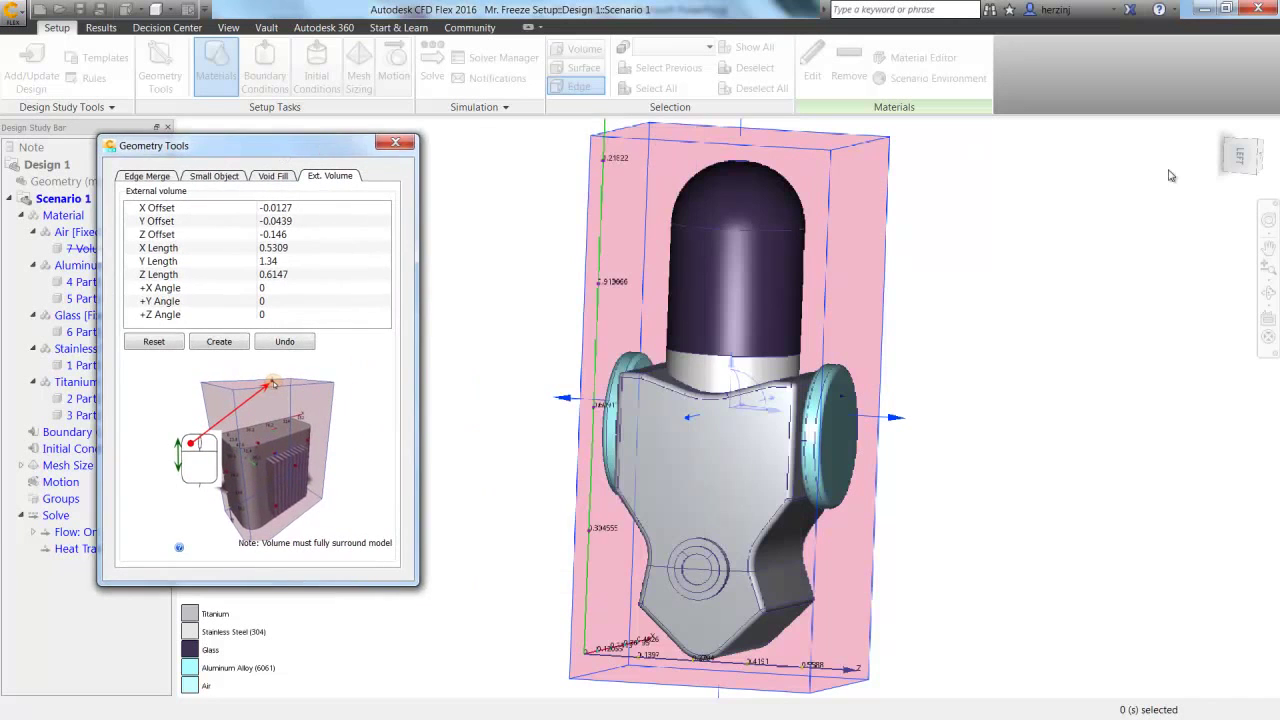
key("F6")
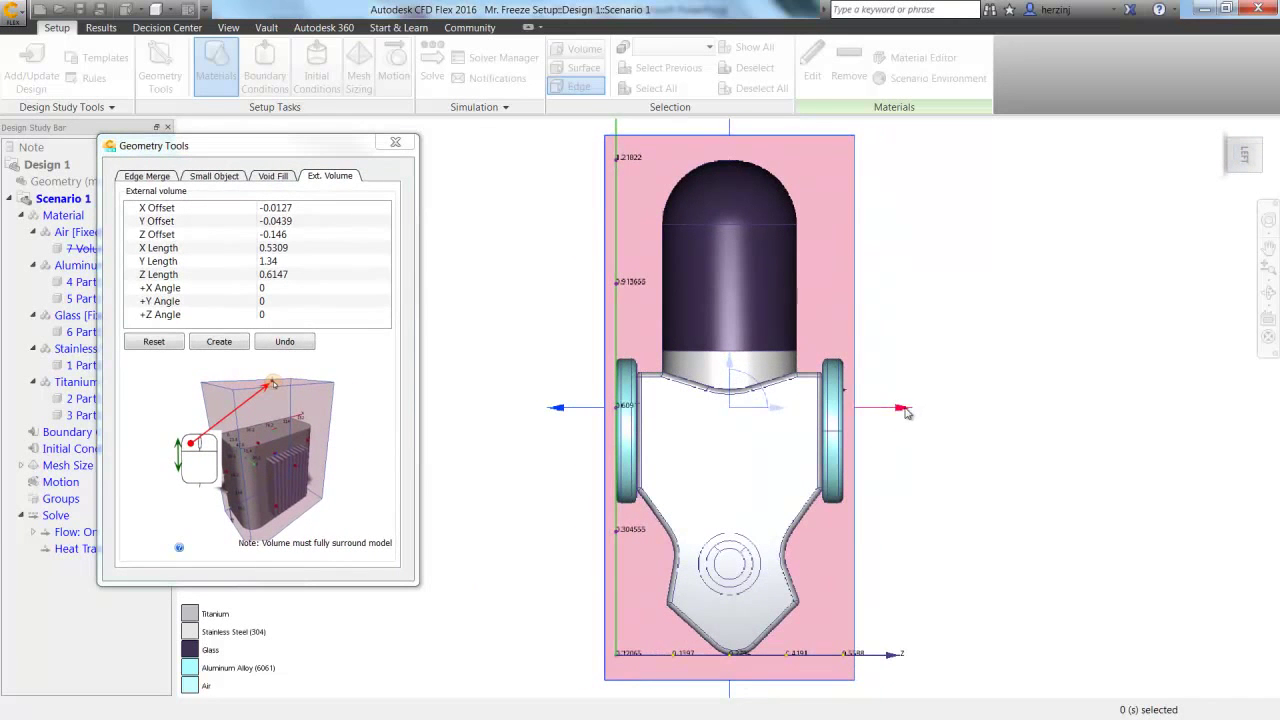
left_click_drag(905, 411, 980, 409)
left_click_drag(557, 408, 481, 409)
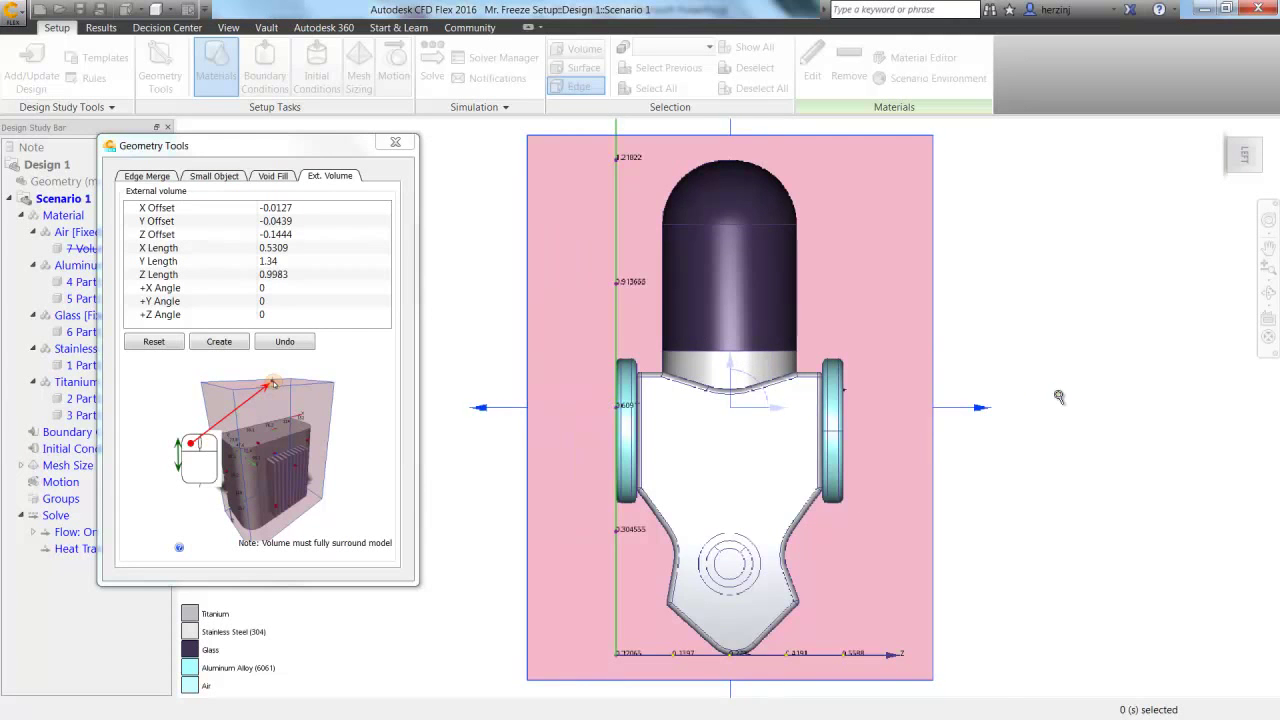
scroll(1060, 397, "down", 2)
left_click_drag(800, 160, 800, 122)
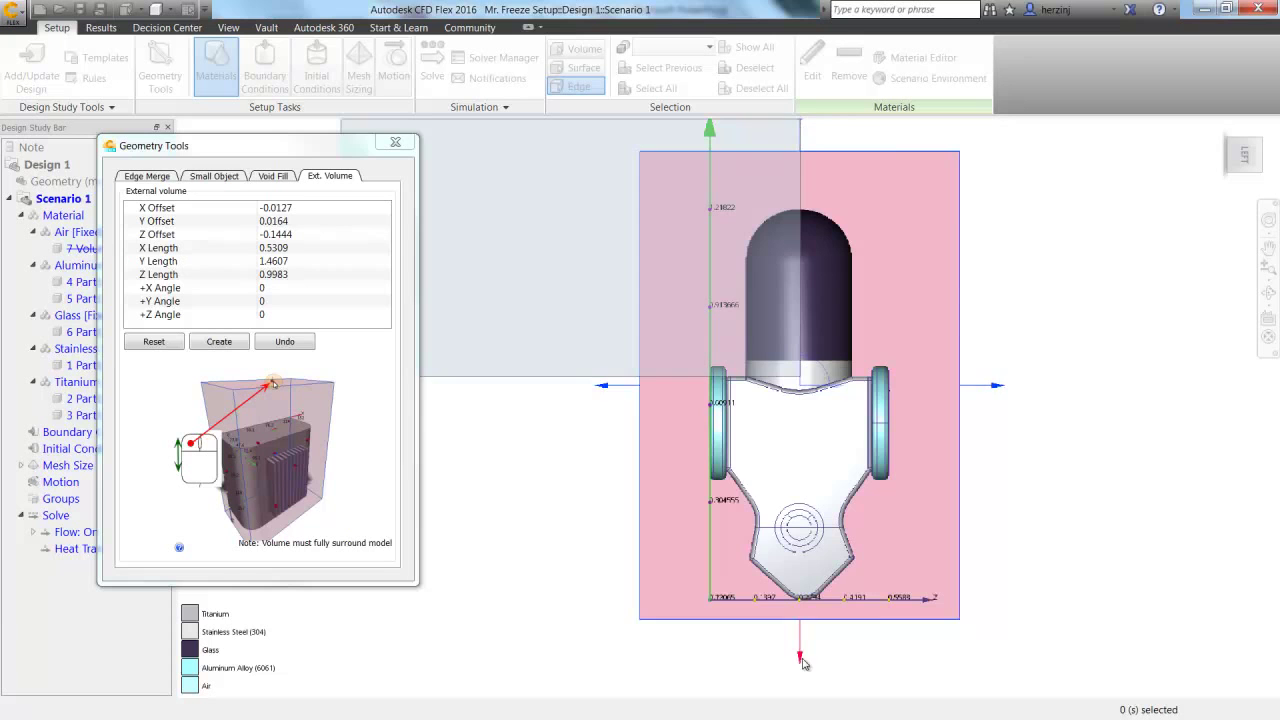
left_click_drag(805, 663, 800, 694)
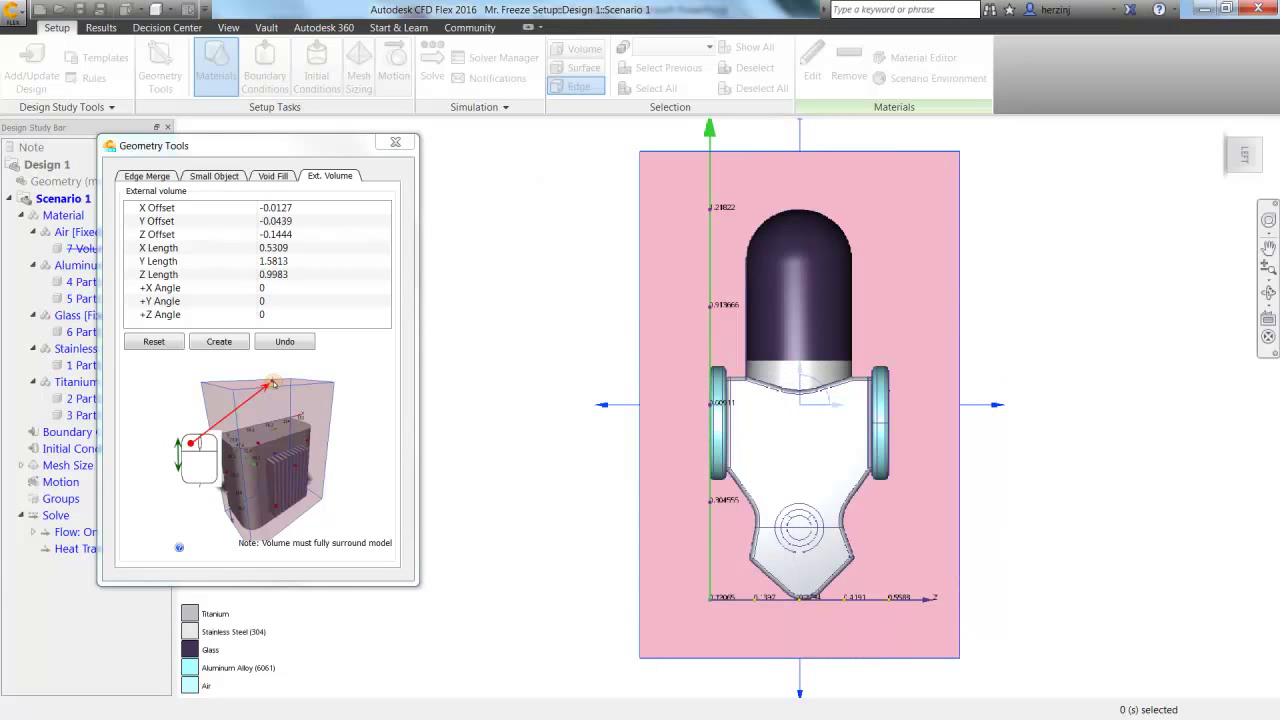
Step: Widen the box in top view and create the roughly 0.97 × 1.58 × 1.0 m external volume
left_click(1244, 128)
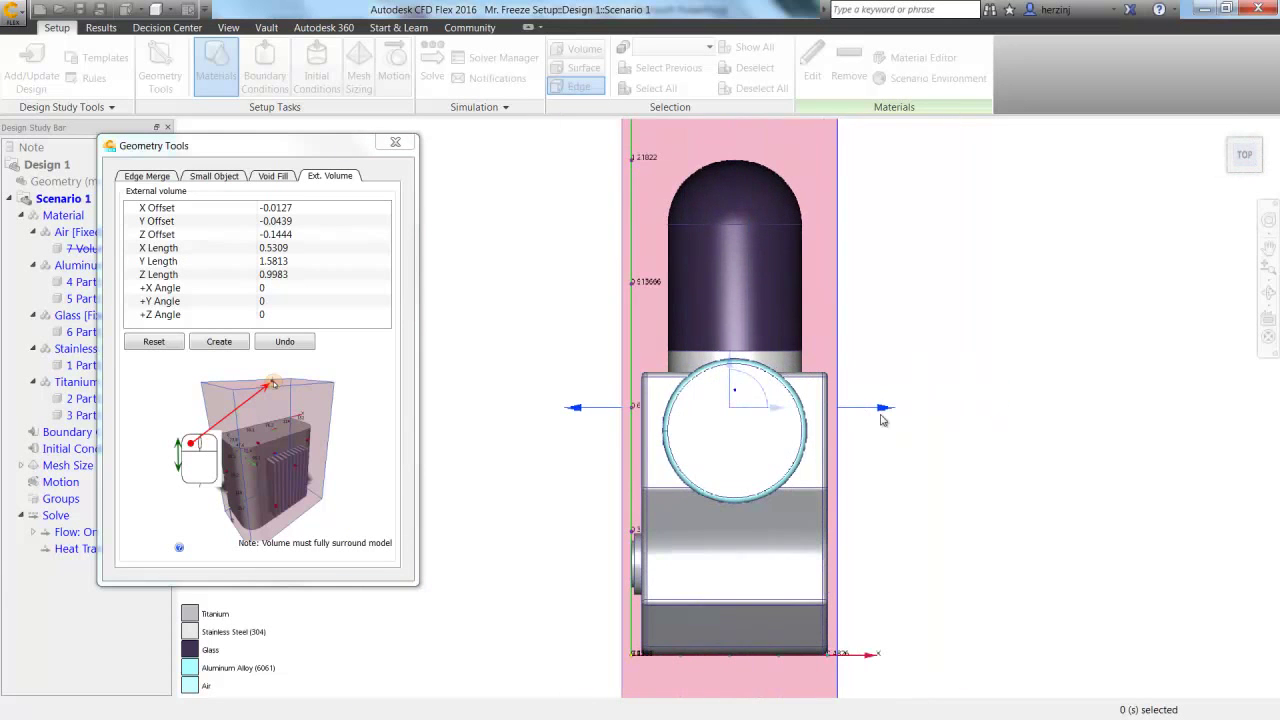
left_click_drag(884, 409, 976, 408)
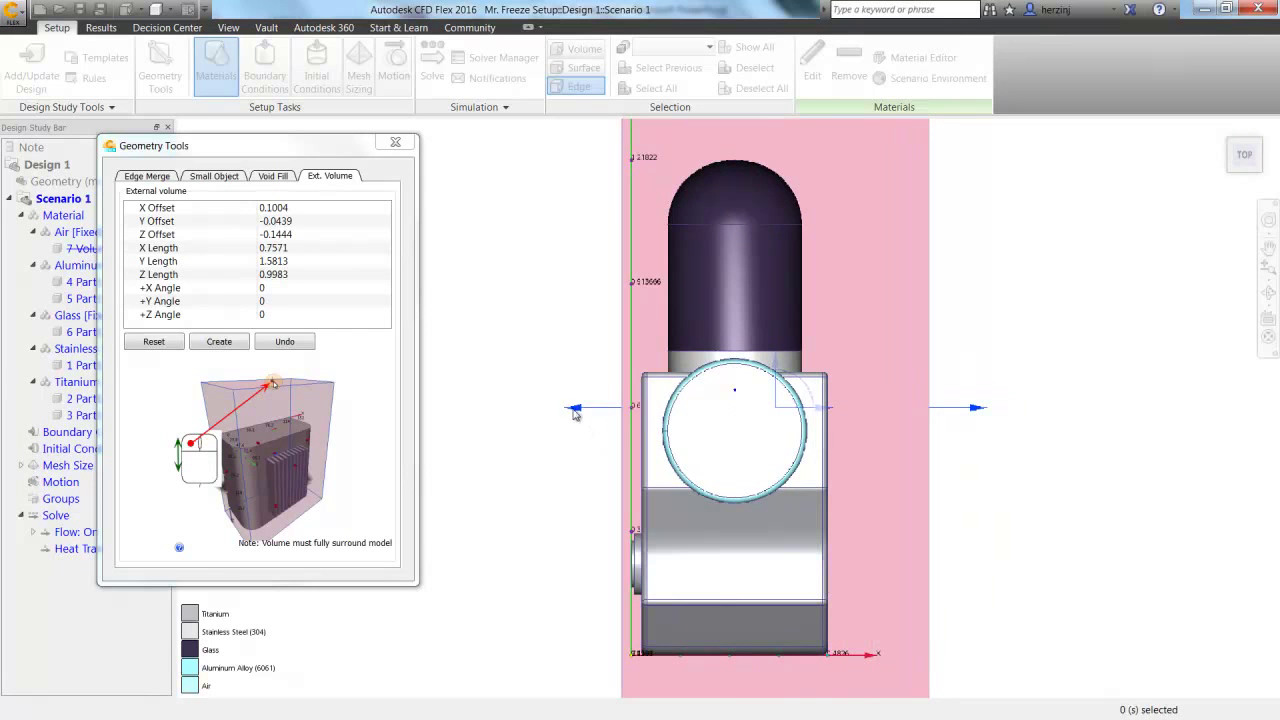
left_click_drag(575, 412, 487, 409)
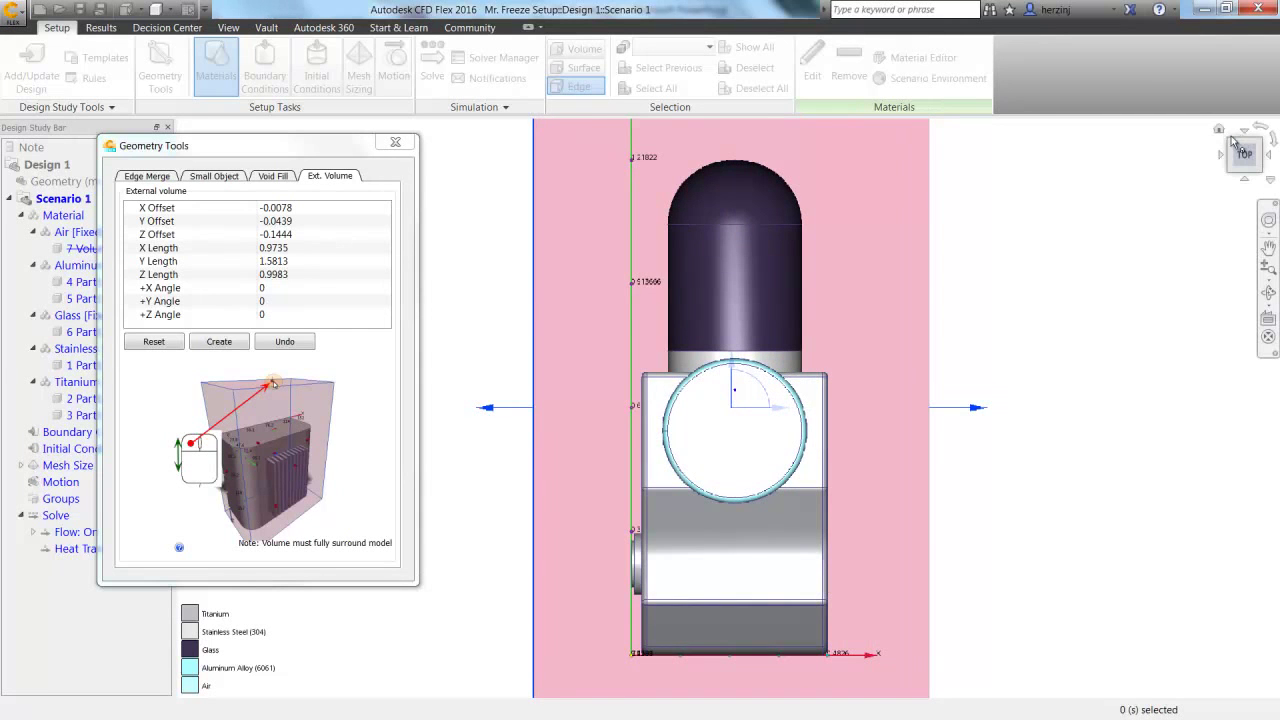
left_click(1229, 143)
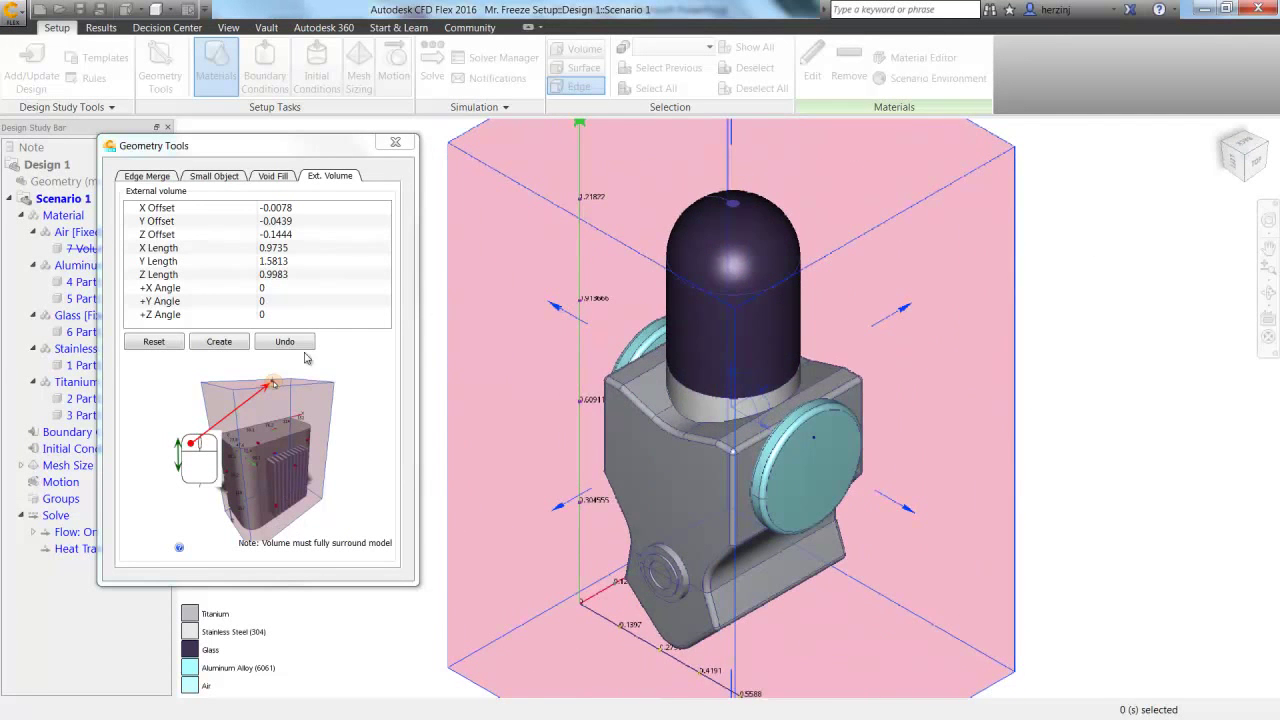
left_click(218, 343)
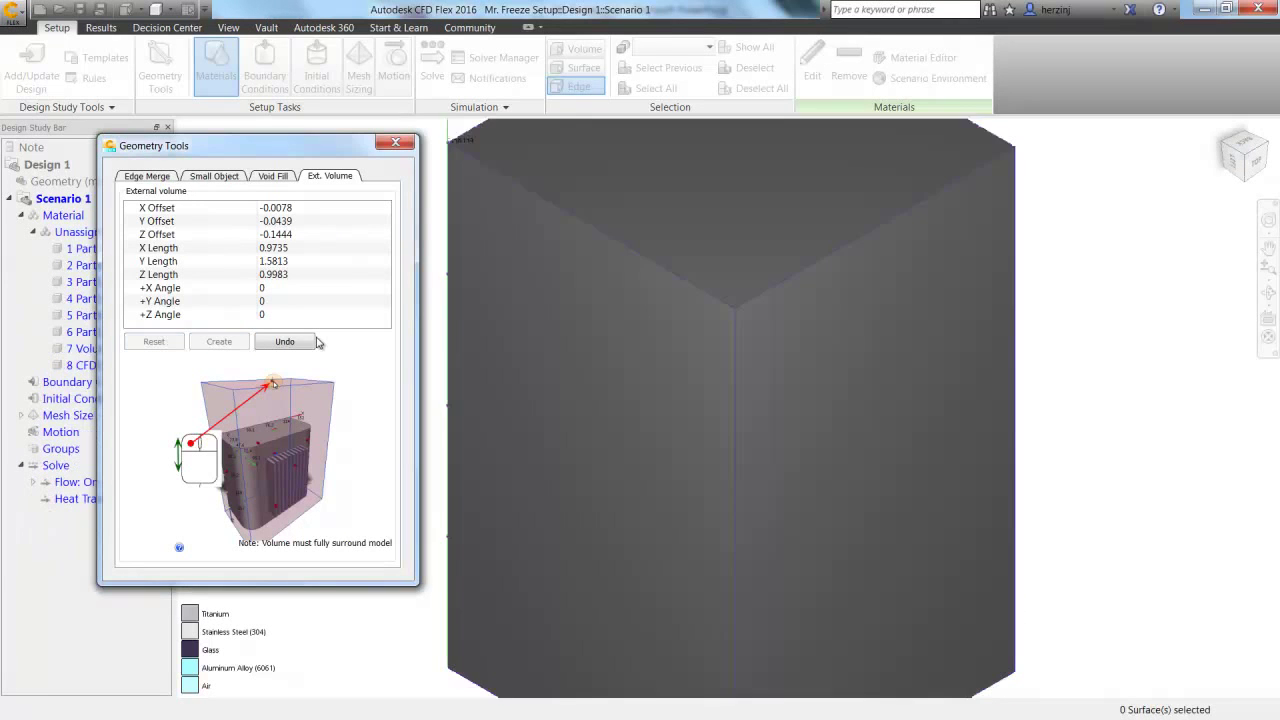
Step: Select all six outer faces of the air box for a boundary condition
left_click(396, 142)
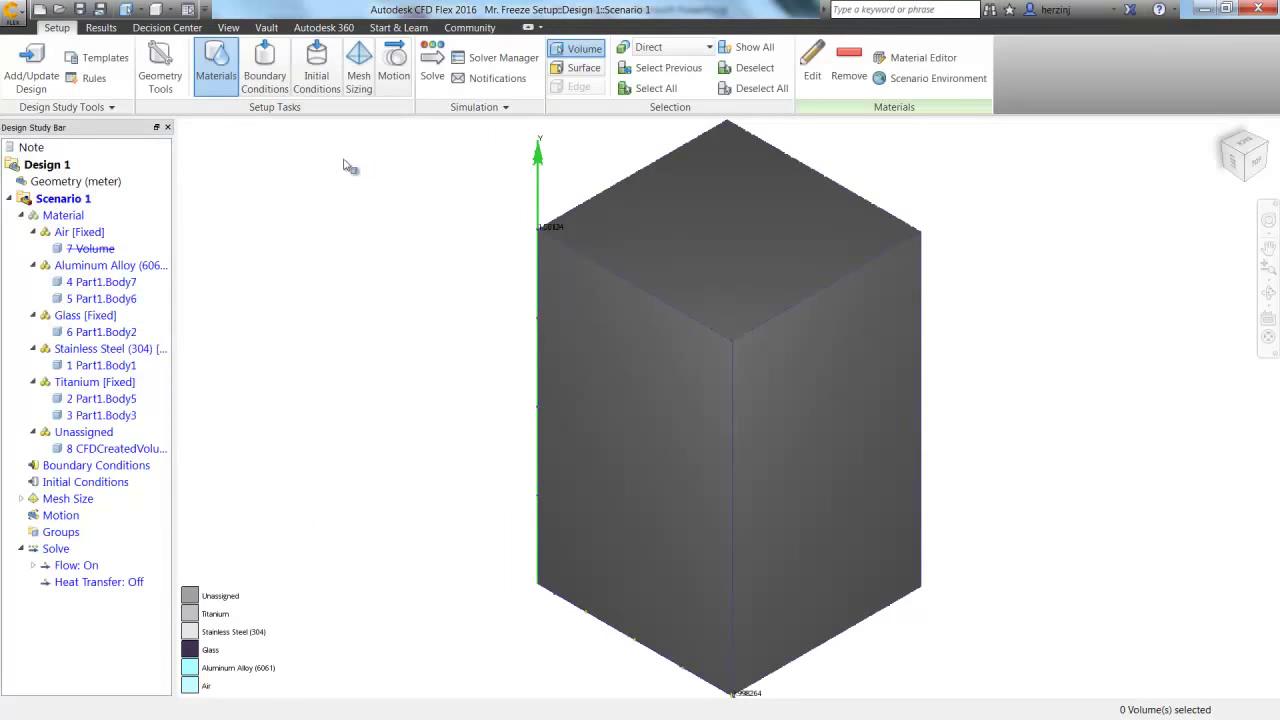
left_click(264, 72)
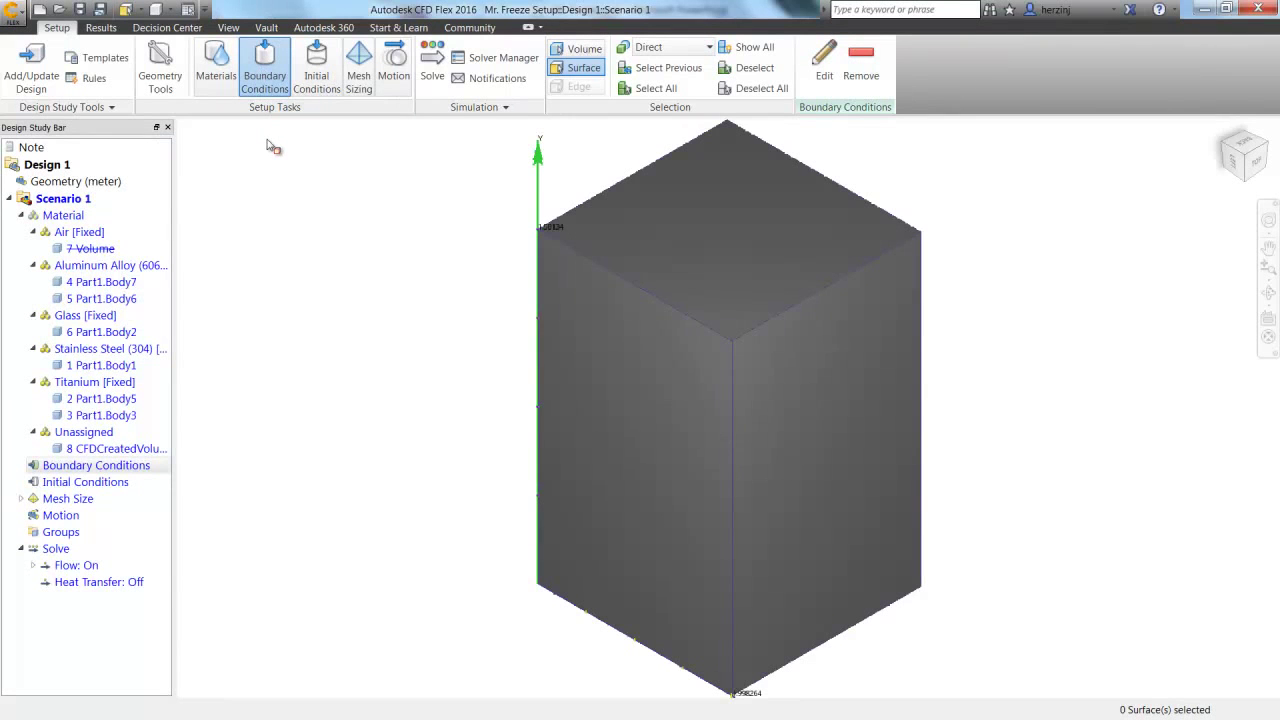
left_click(723, 172)
left_click(698, 382)
left_click(820, 400)
left_click(1268, 292)
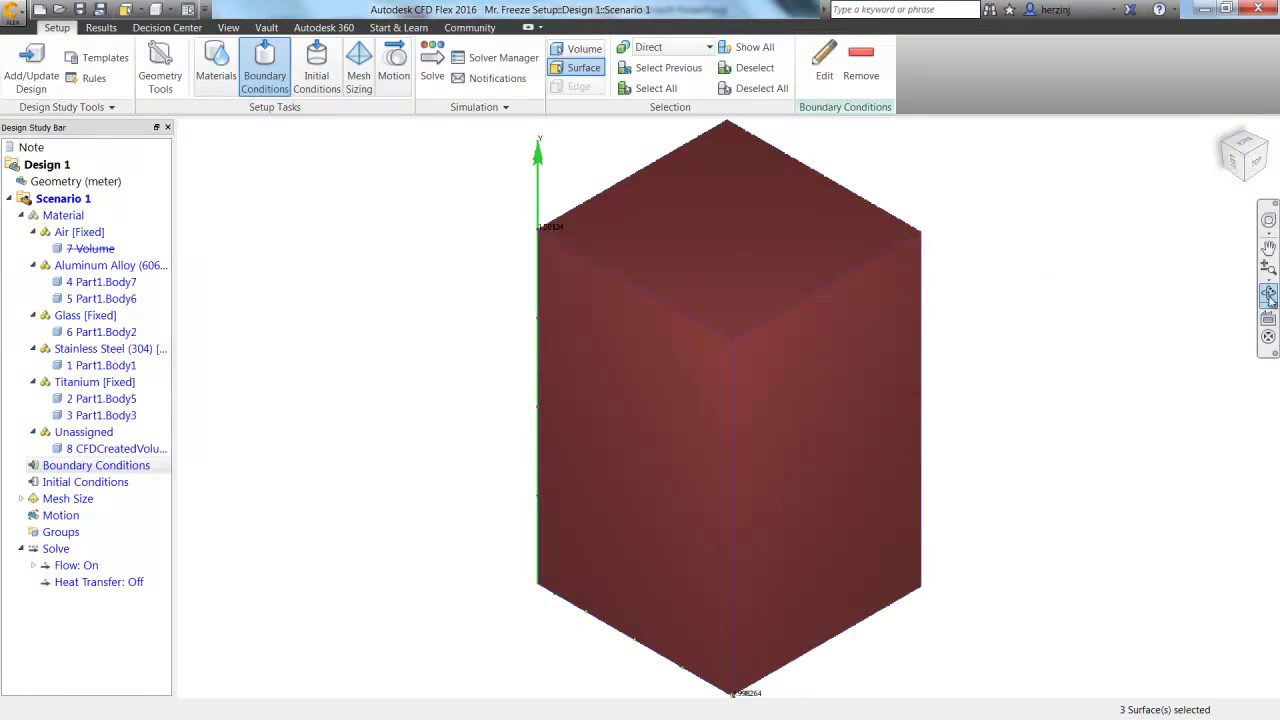
left_click_drag(602, 386, 971, 298)
left_click(1268, 292)
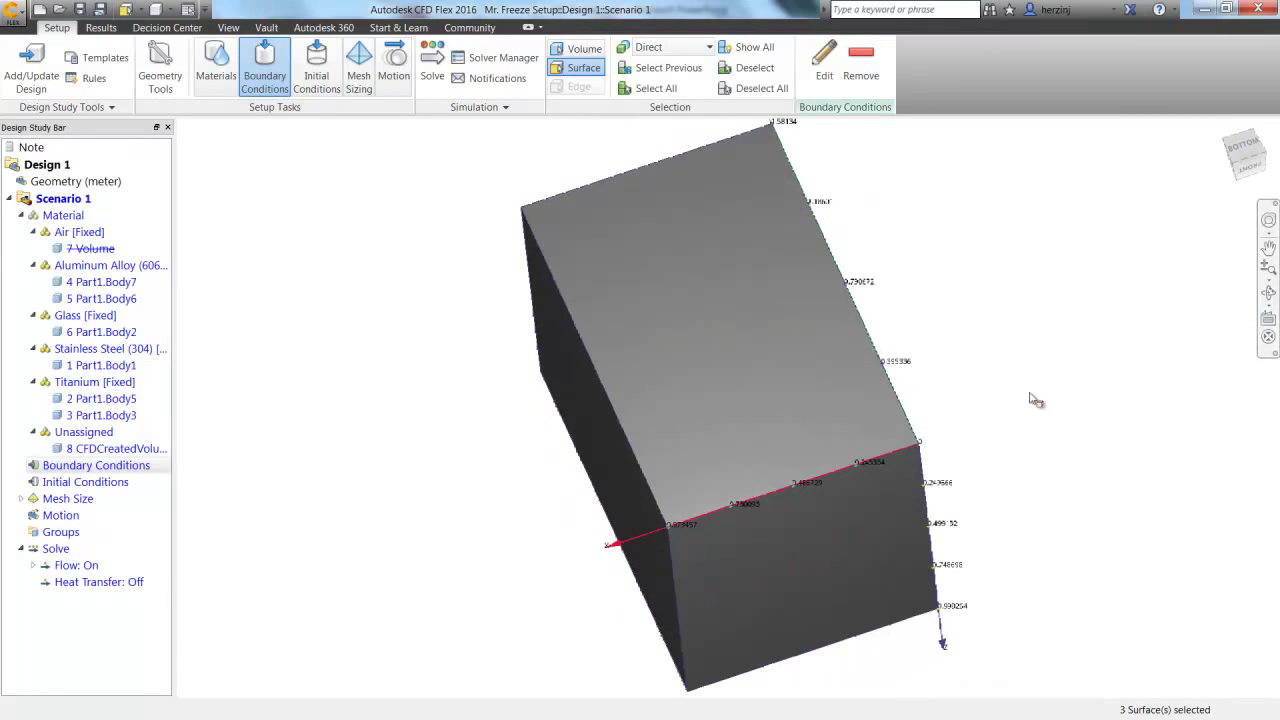
left_click(703, 449)
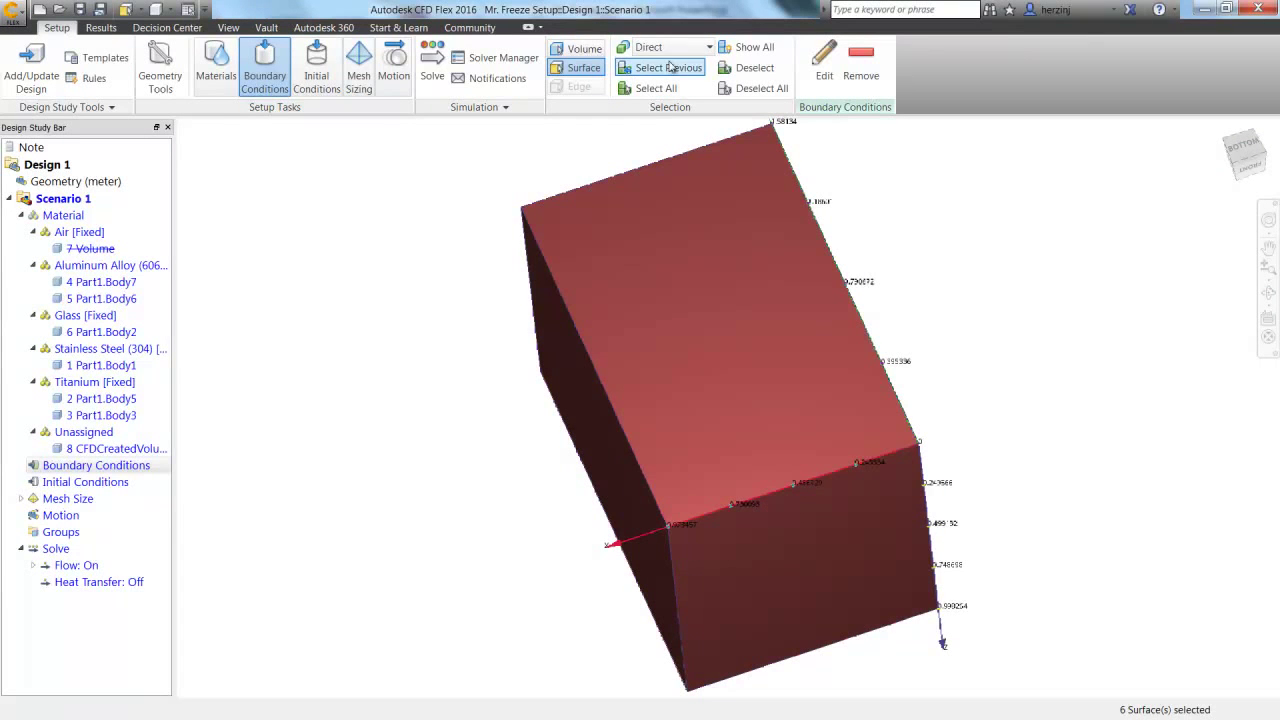
Step: Give the selected faces a Temperature condition of 70 °F
left_click(820, 63)
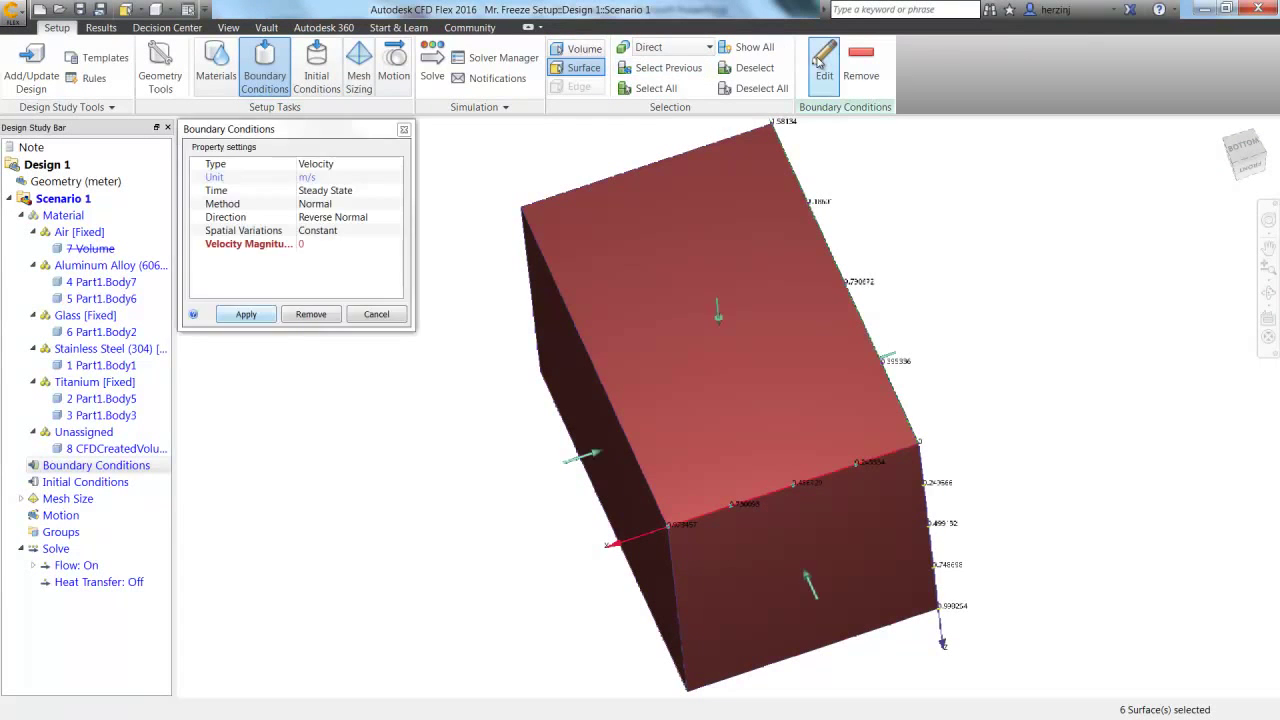
left_click(373, 170)
left_click(330, 244)
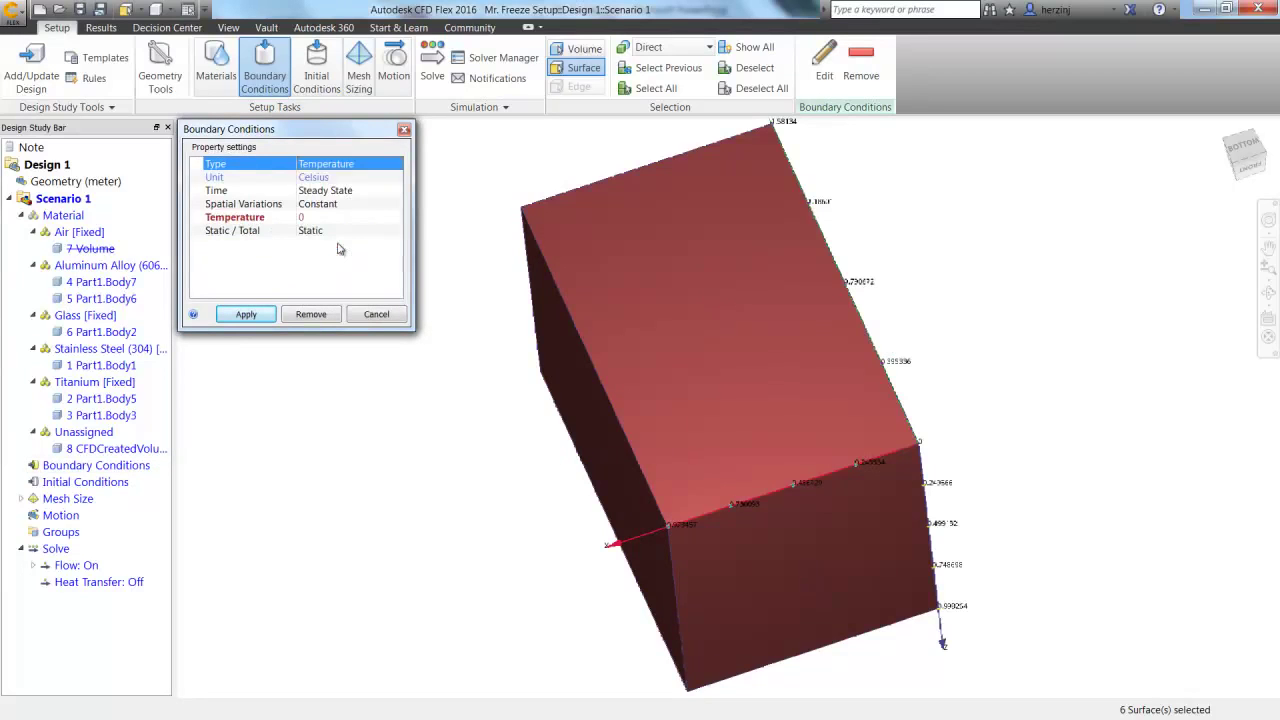
left_click(330, 177)
left_click(330, 177)
left_click(330, 203)
left_click(320, 217)
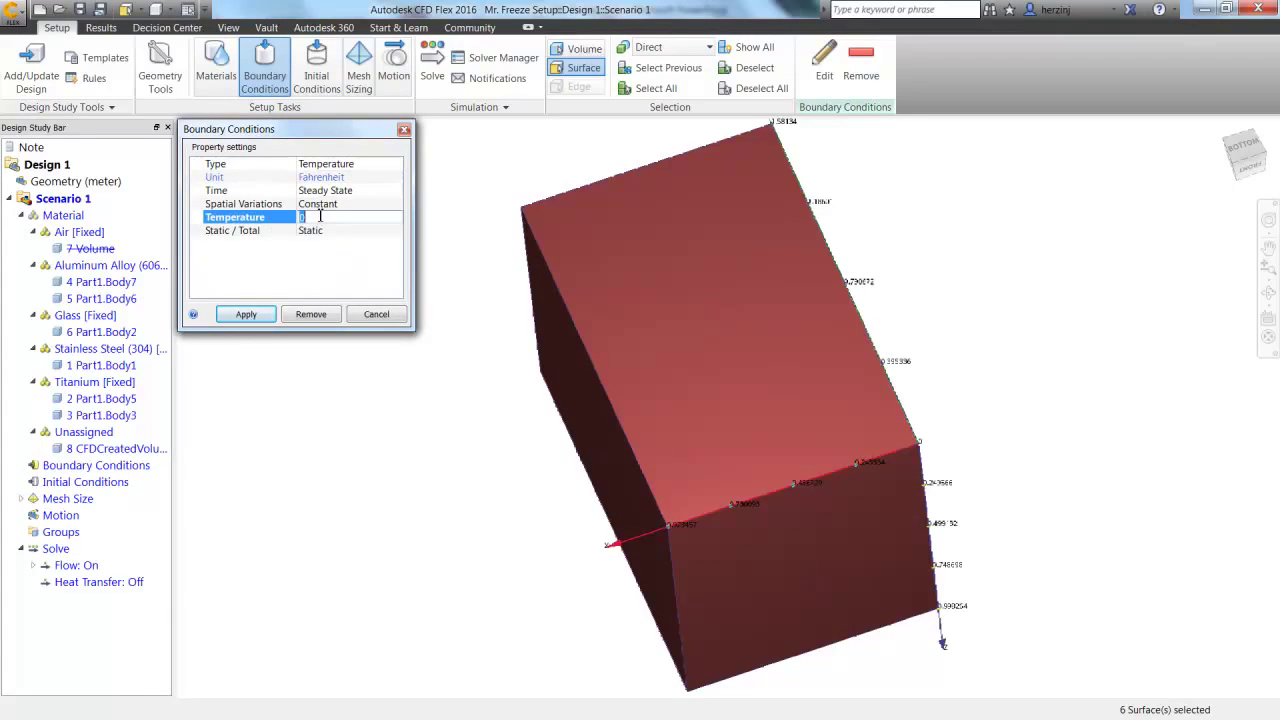
left_click(246, 314)
Step: Switch to body selection and hide the air volume around the armor
right_click(630, 355)
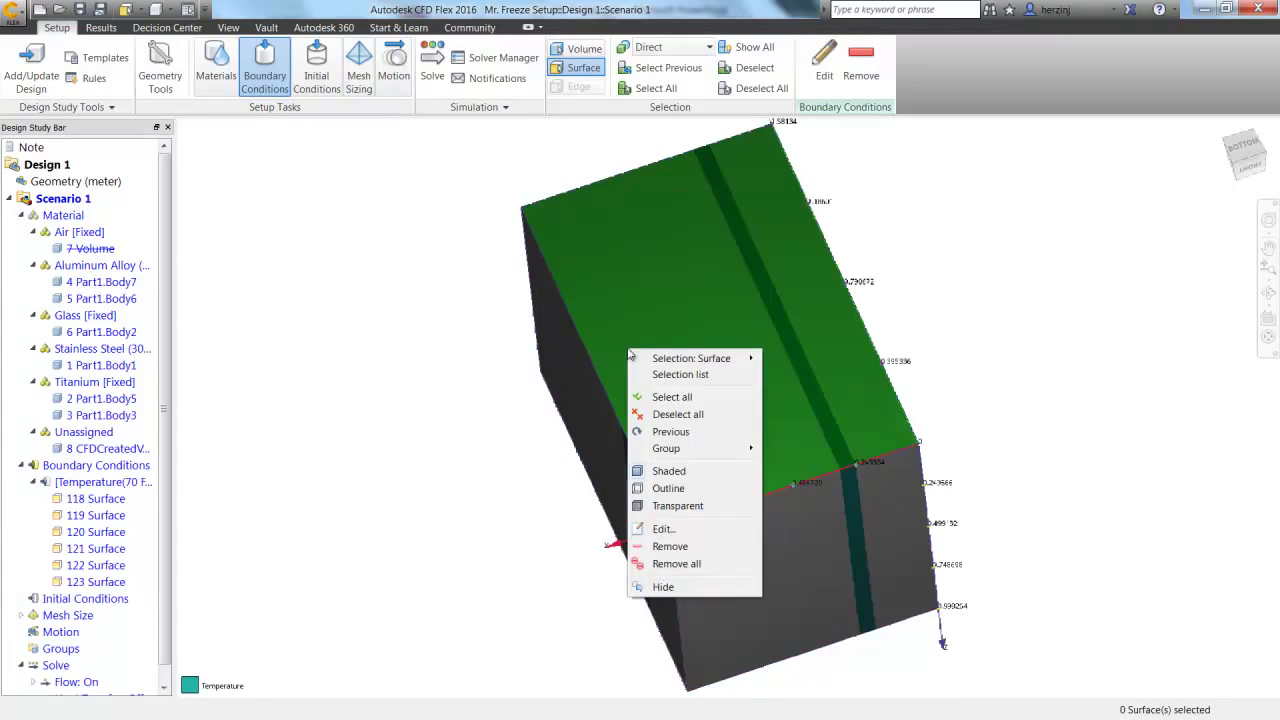
left_click(520, 242)
left_click(586, 50)
right_click(594, 274)
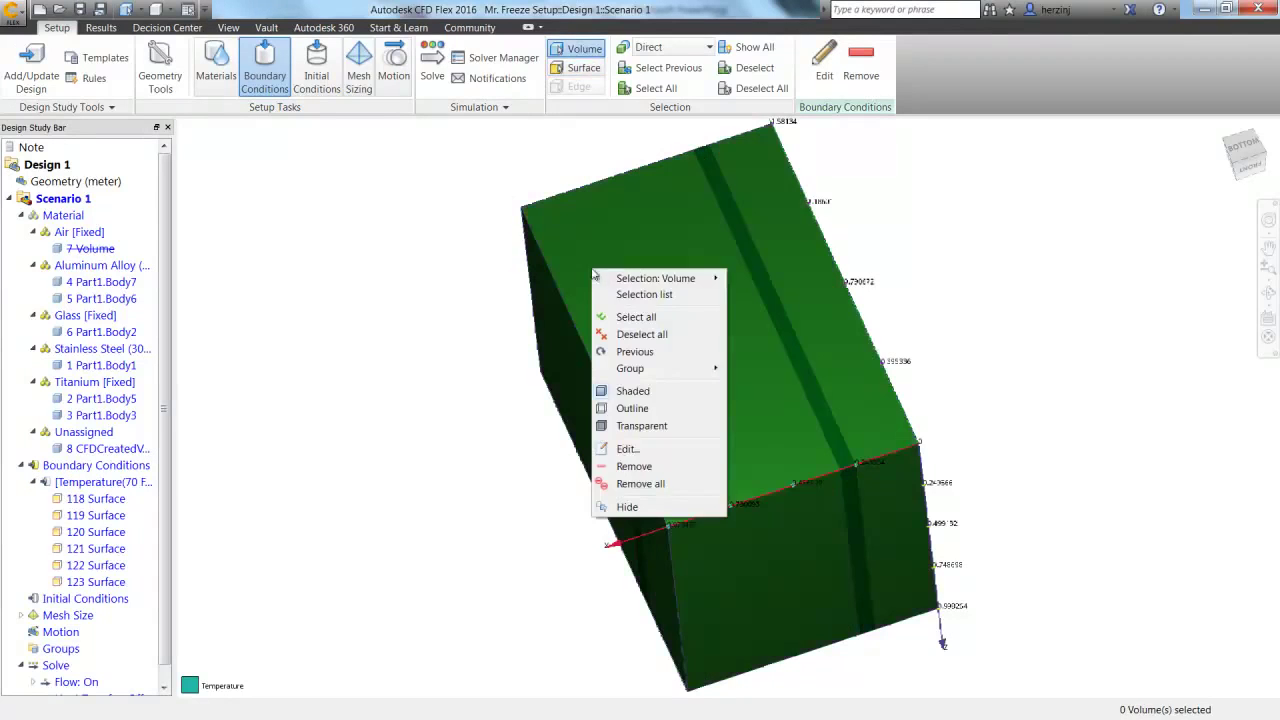
left_click(630, 507)
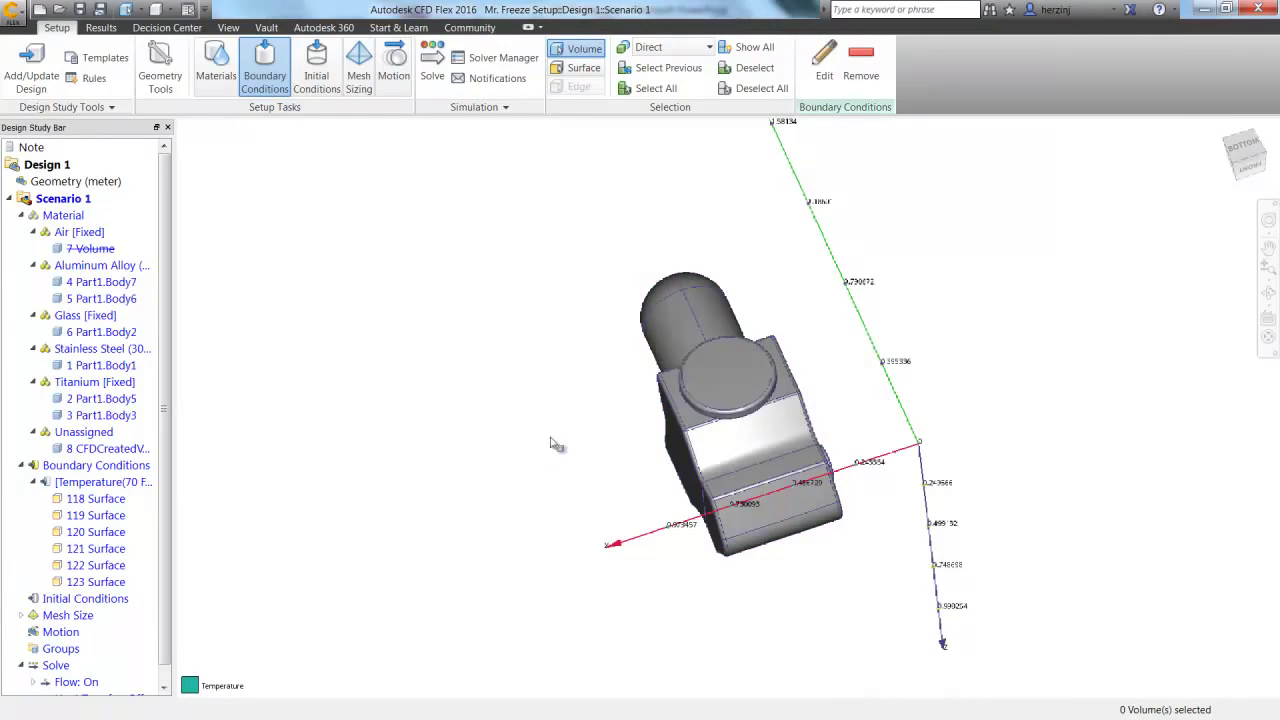
Step: Hide the middle torso body and look down onto the helmet's bottom
left_click(1268, 292)
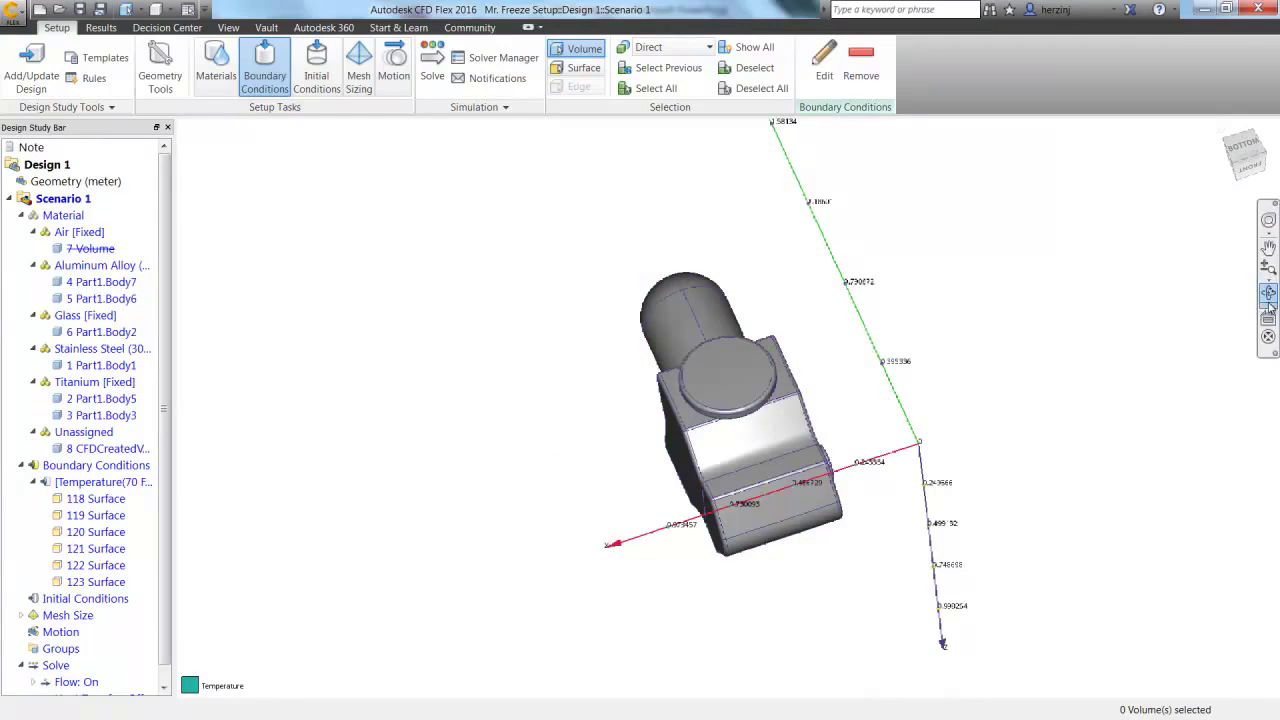
left_click_drag(628, 274, 903, 328)
left_click(1268, 292)
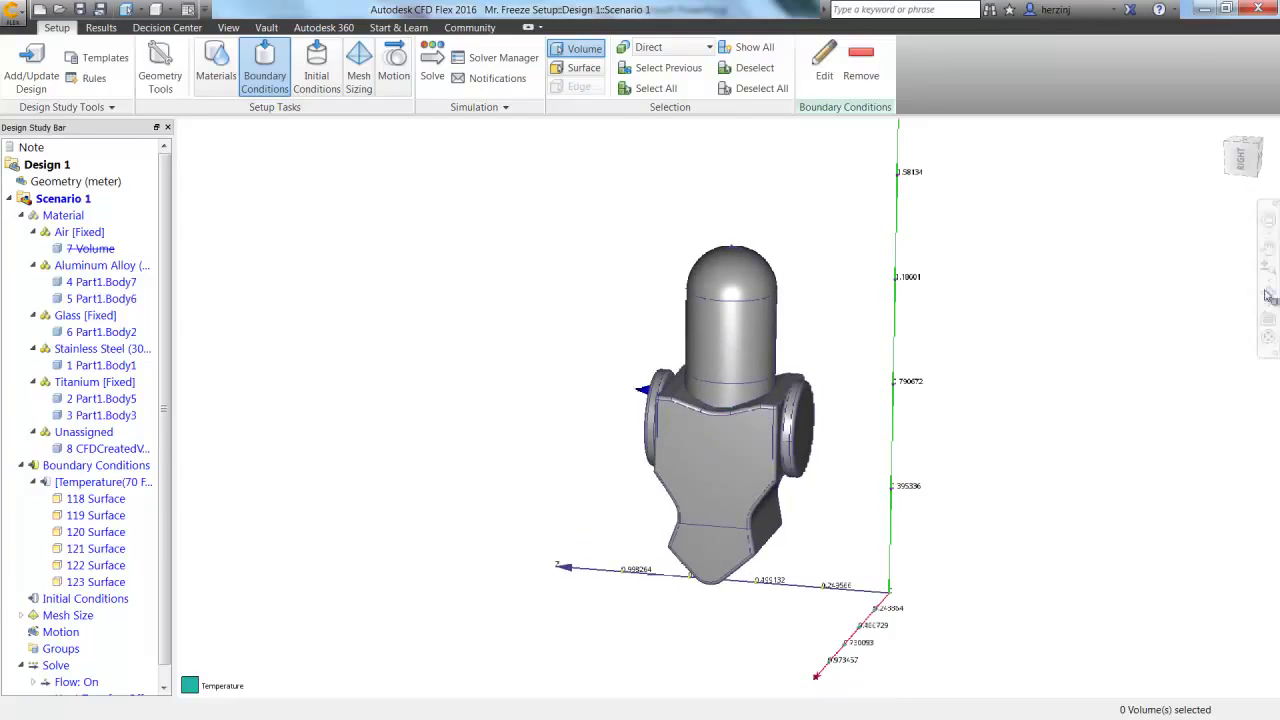
right_click(700, 447)
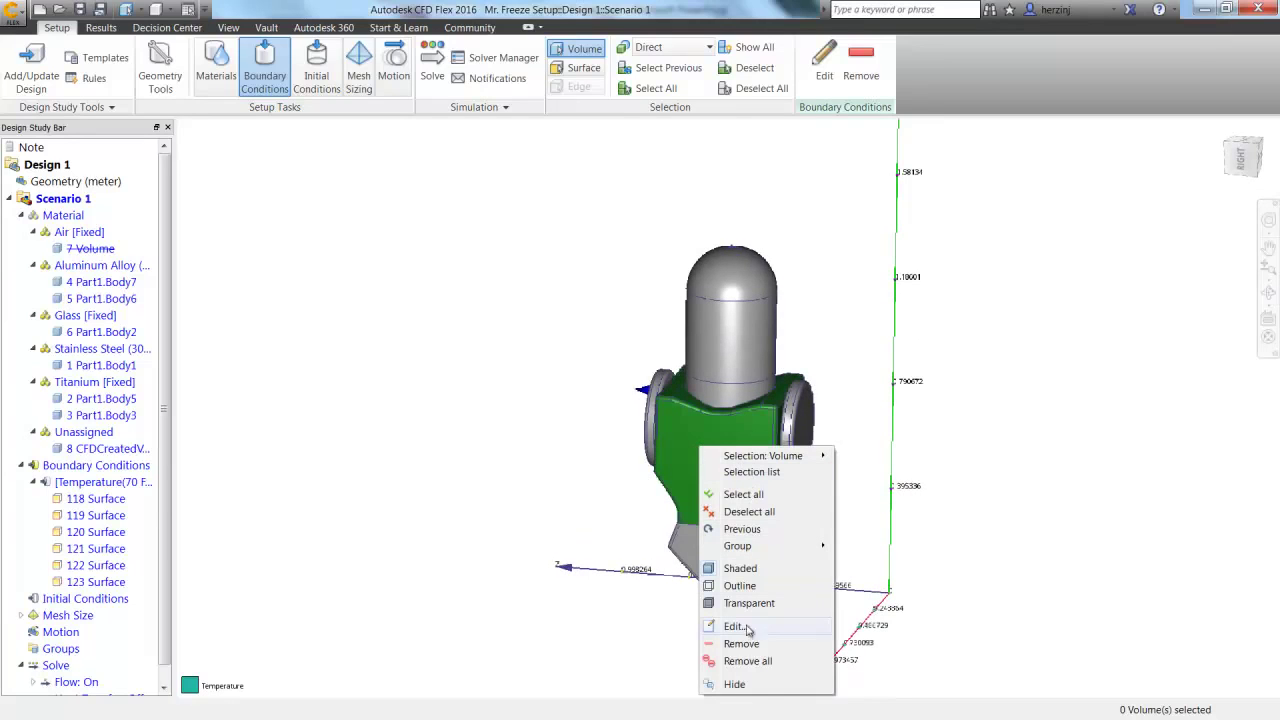
left_click(736, 684)
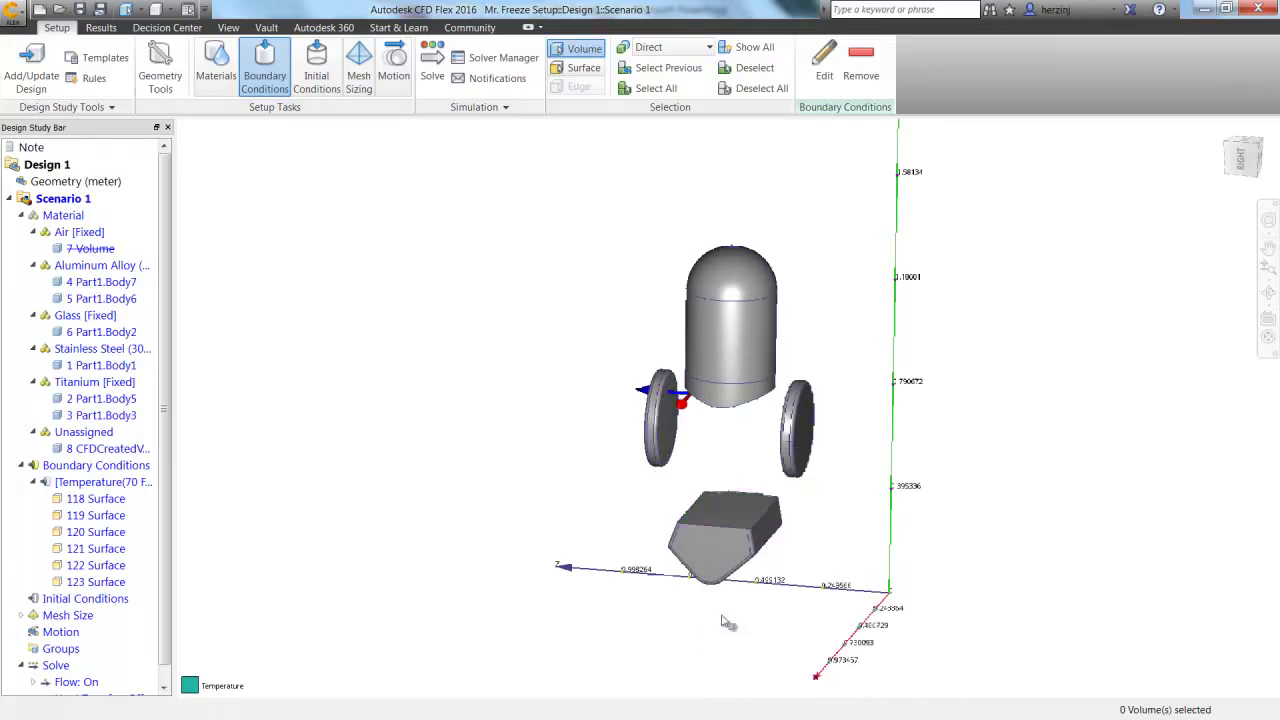
left_click(1260, 293)
left_click_drag(719, 431, 729, 406)
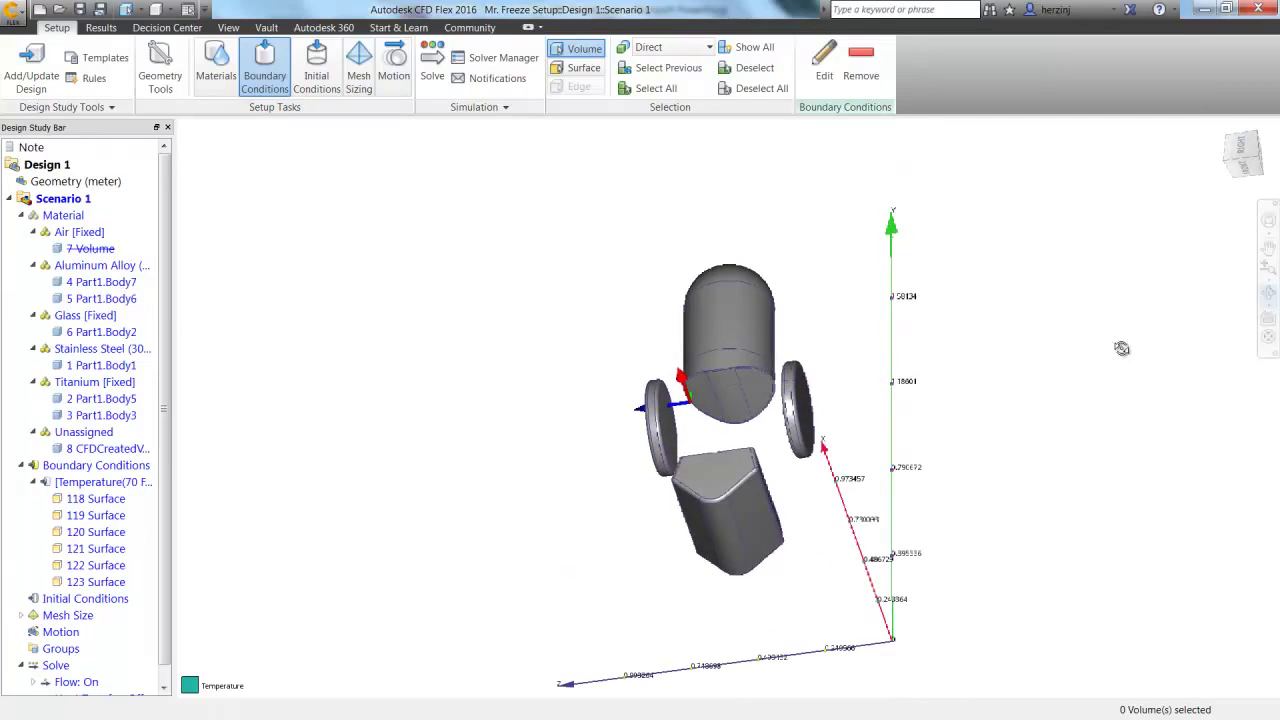
right_click(739, 401)
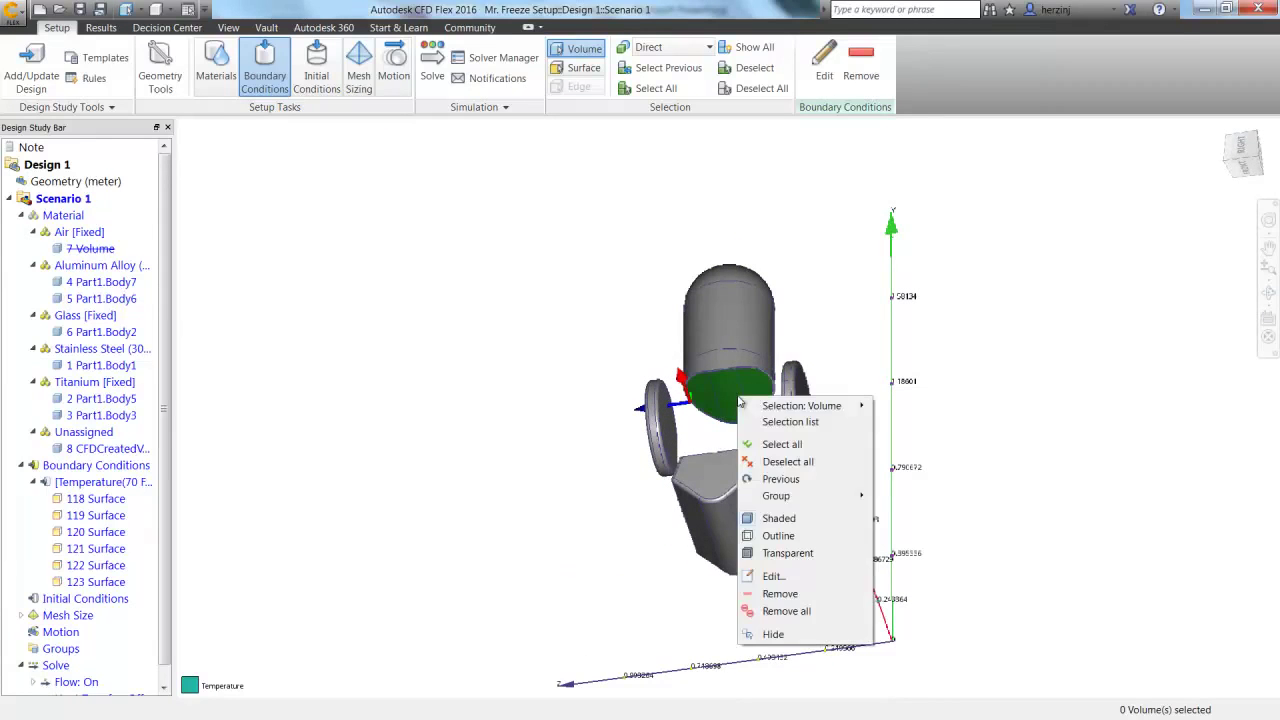
left_click(775, 635)
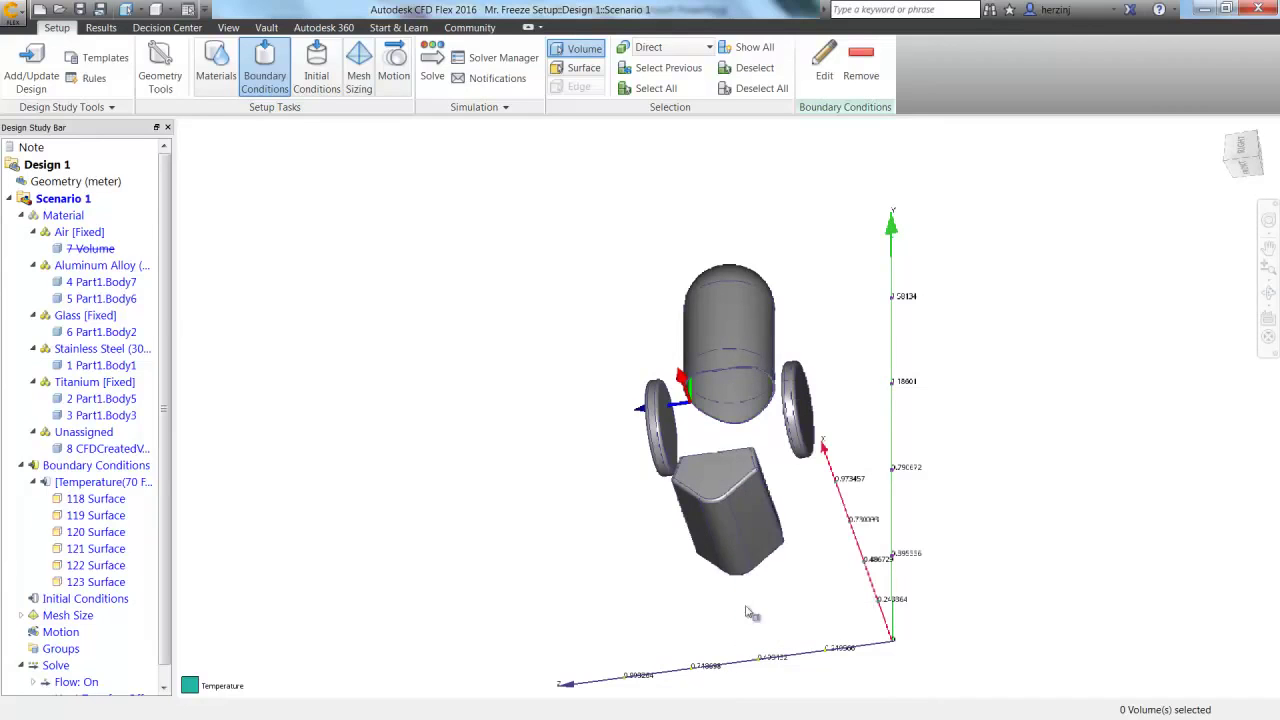
Step: Select the three inner helmet surfaces in surface-selection mode
left_click(584, 67)
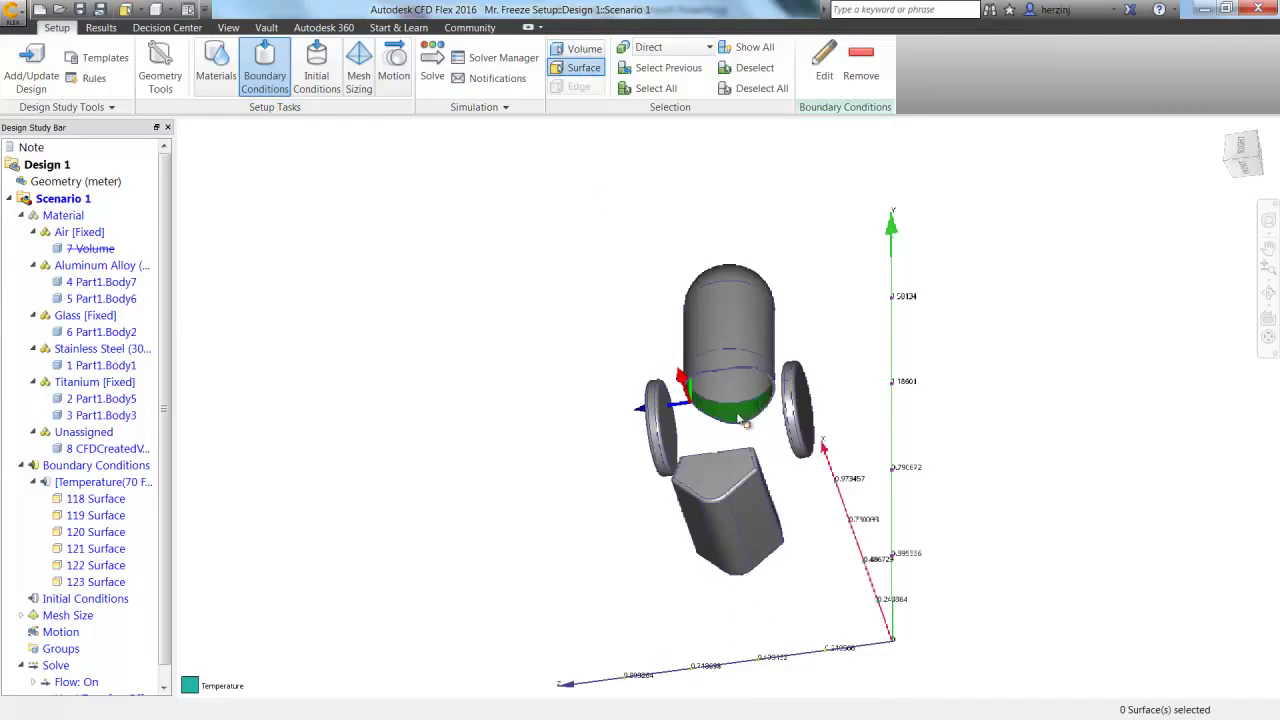
left_click(718, 400)
left_click(752, 398)
left_click(1268, 293)
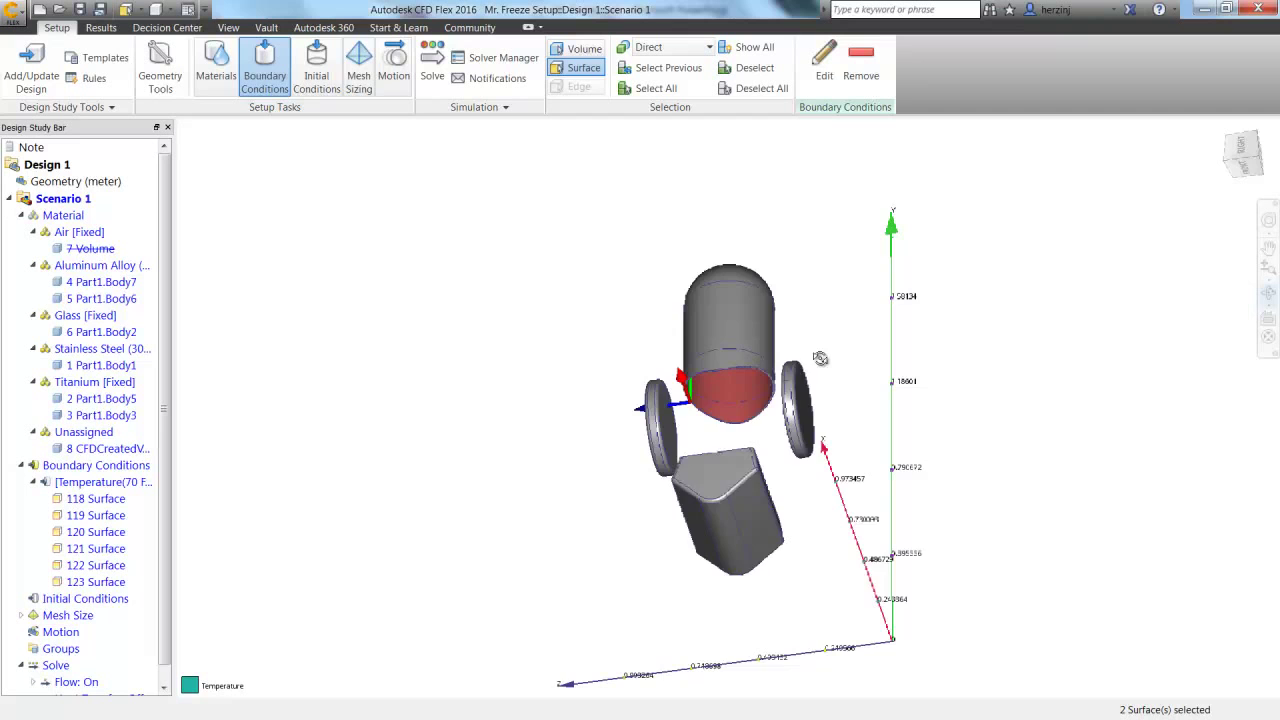
left_click_drag(788, 388, 915, 306)
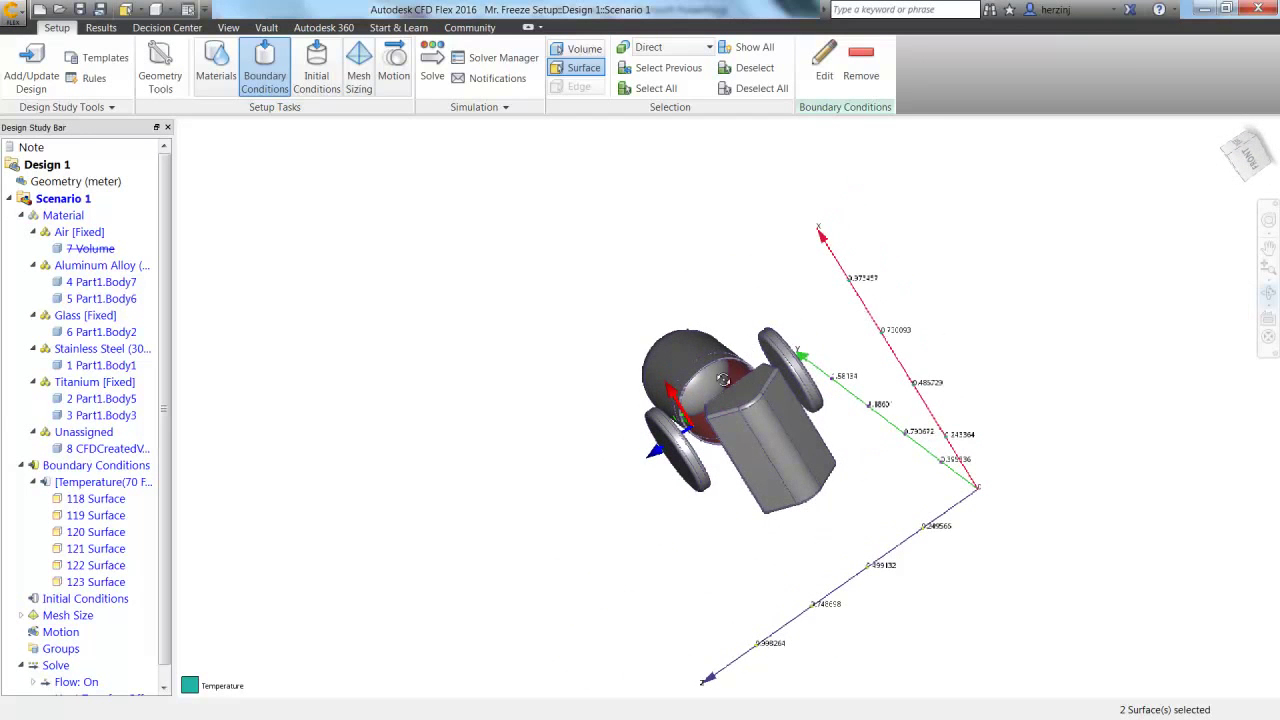
key("Escape")
left_click(705, 388)
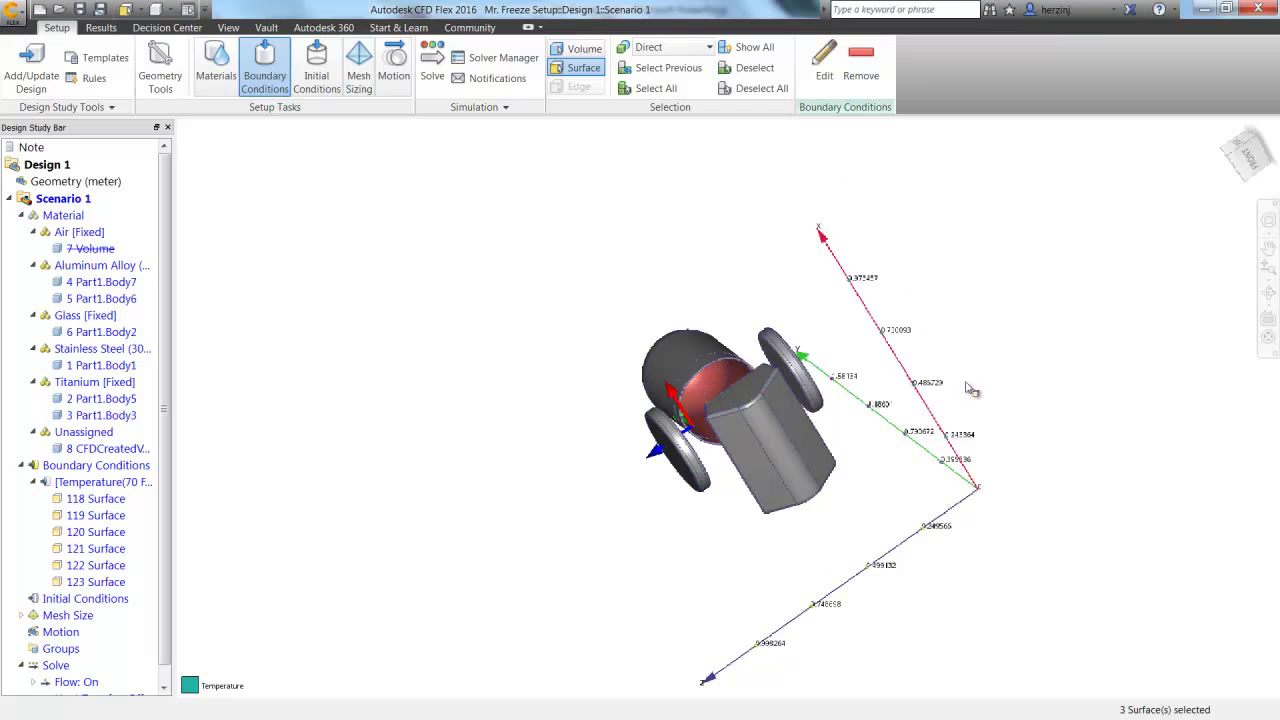
left_click(1268, 293)
left_click_drag(765, 443, 1181, 419)
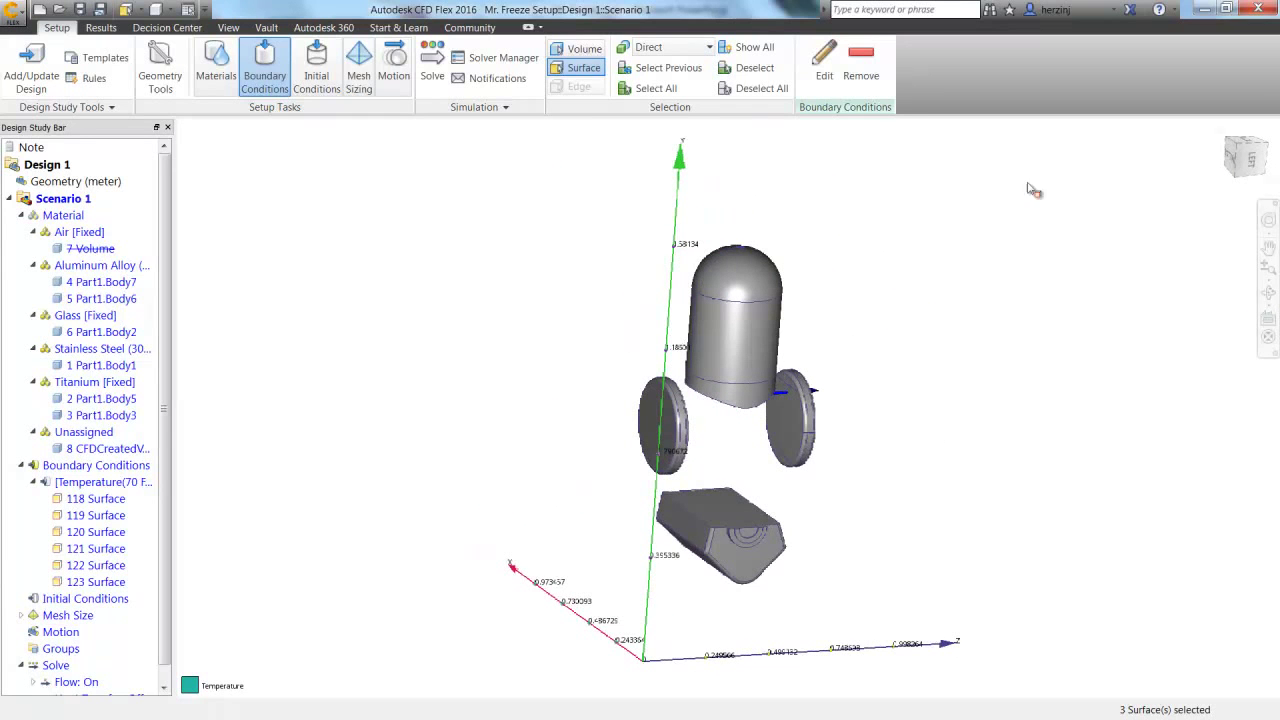
Step: Give those surfaces a −50 °F Temperature condition, then show all hidden parts
left_click(824, 62)
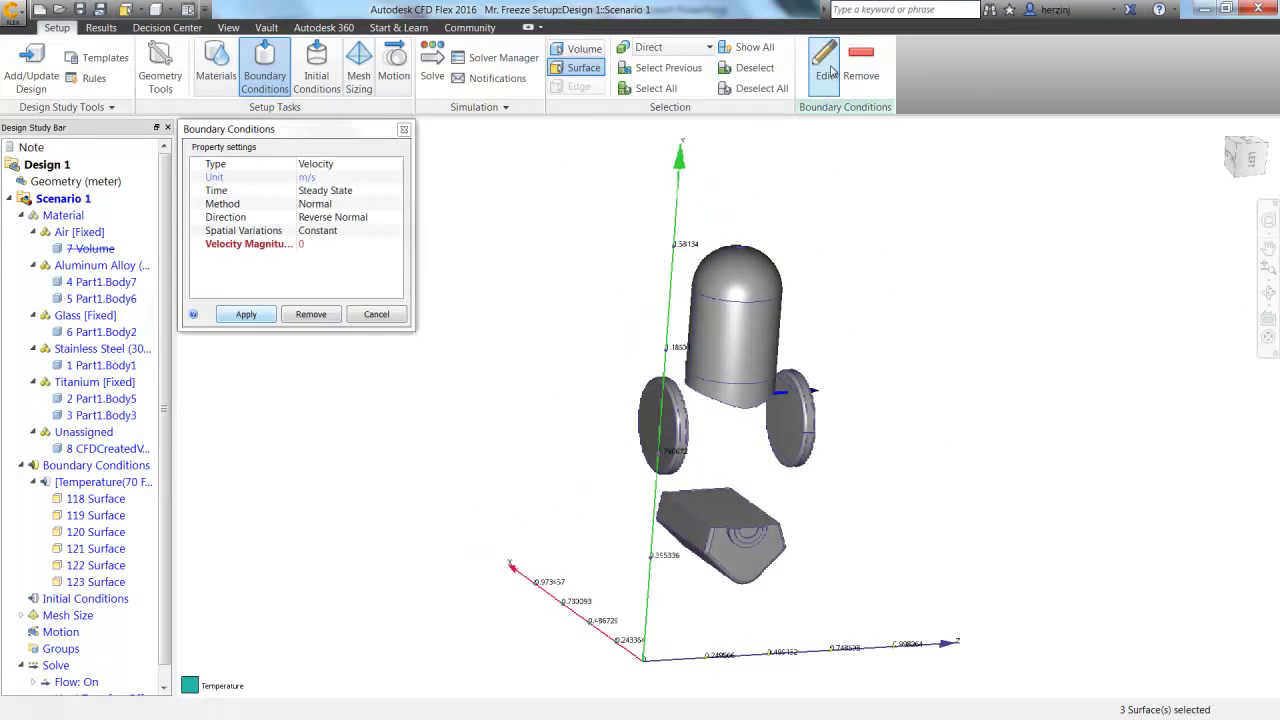
left_click(363, 170)
left_click(349, 248)
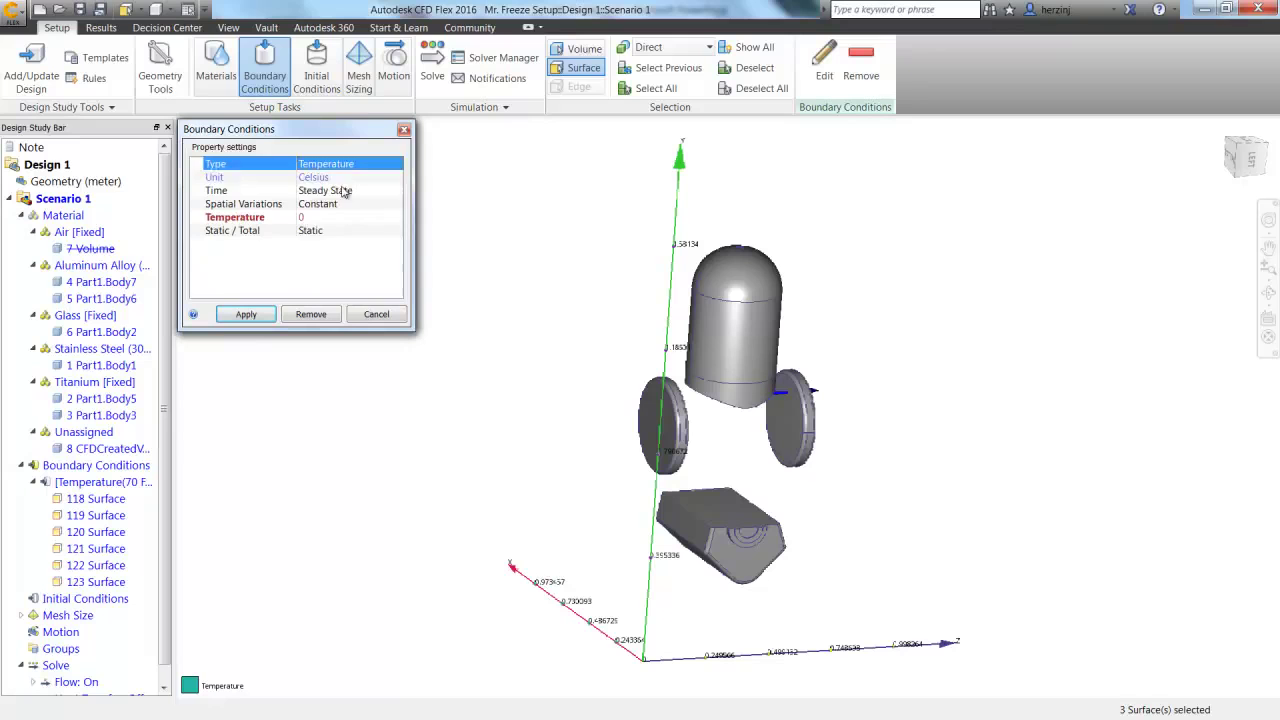
left_click(345, 178)
left_click(340, 203)
left_click(312, 220)
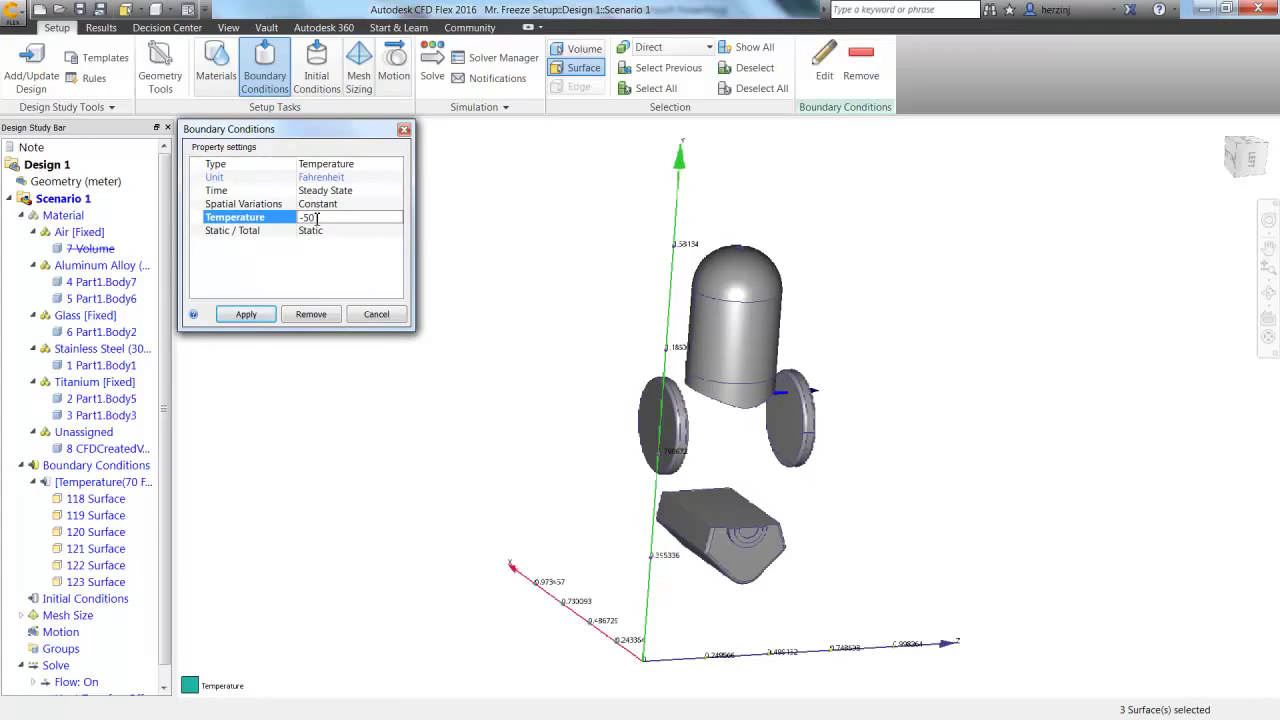
left_click(246, 314)
right_click(307, 316)
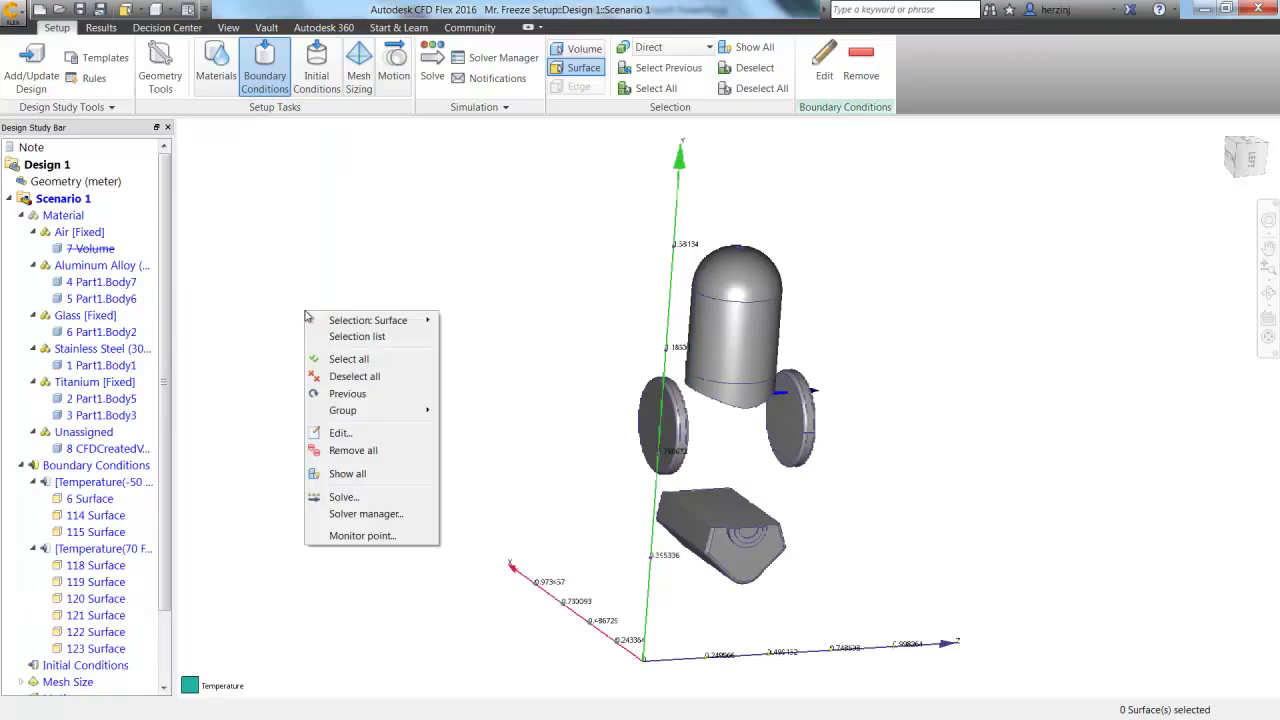
left_click(352, 473)
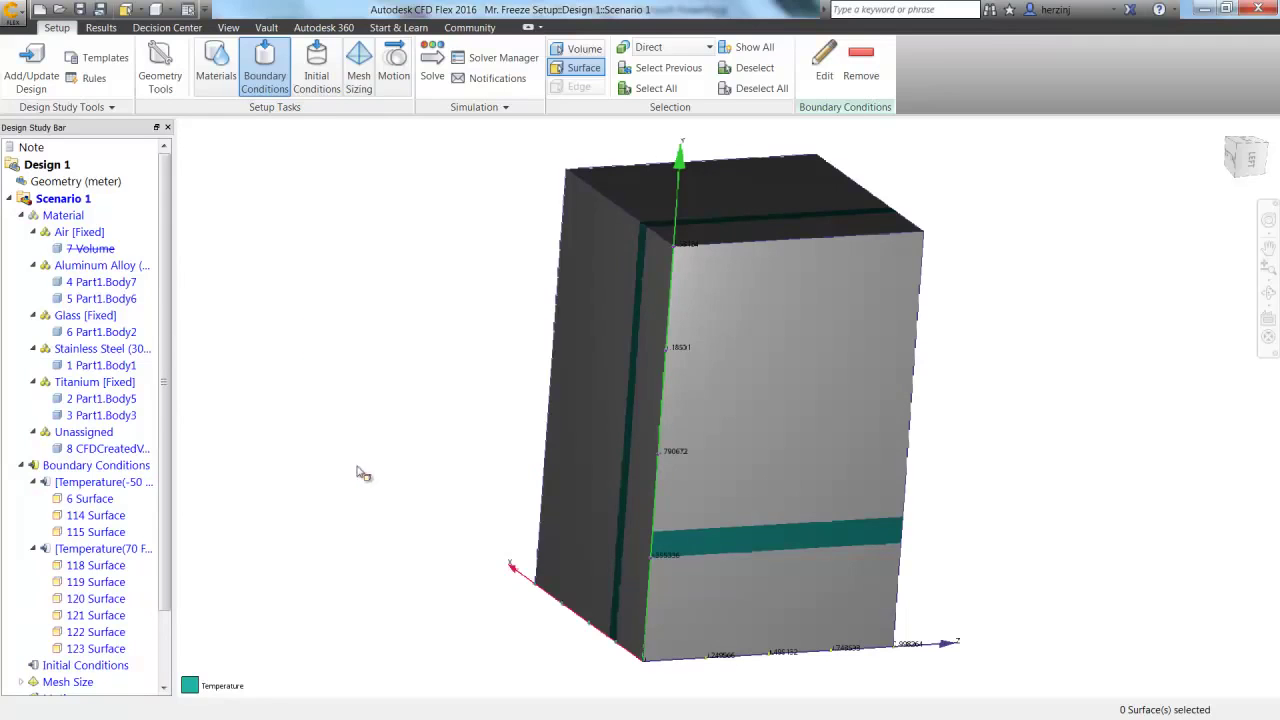
Step: Enable Heat Transfer, set the gravity direction, and run the solve
left_click(1243, 152)
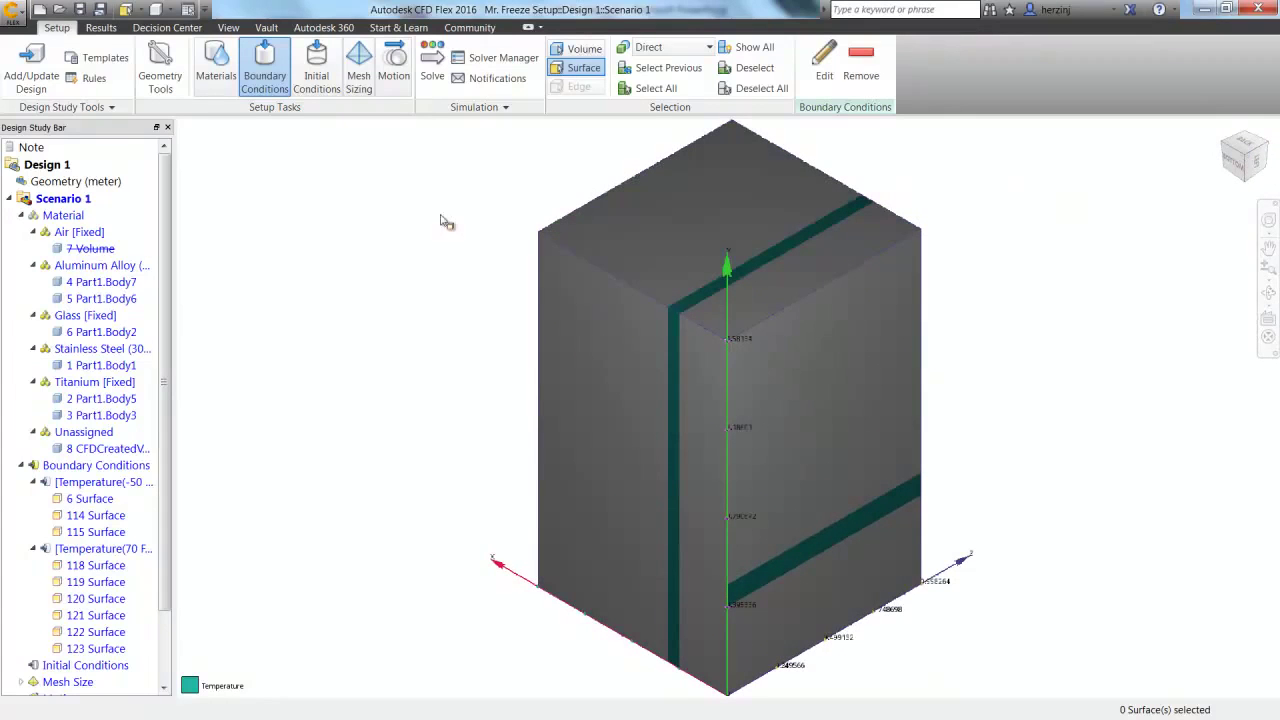
left_click(436, 78)
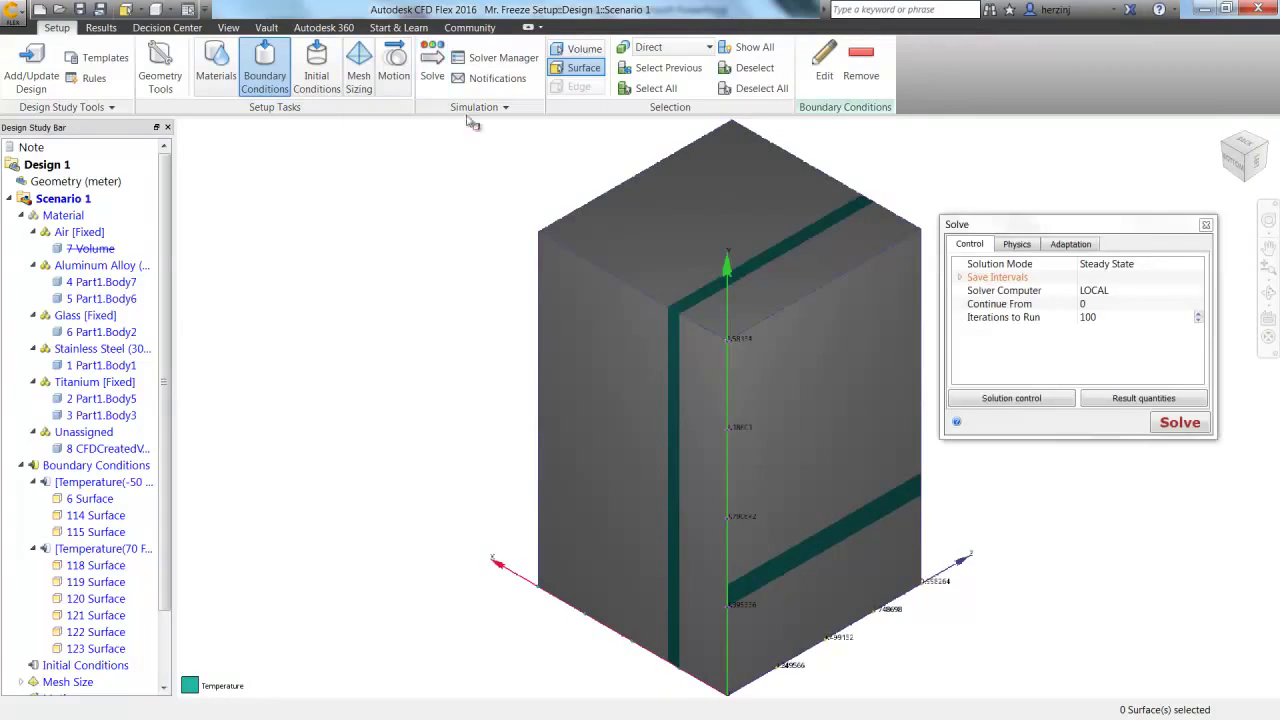
left_click(1015, 245)
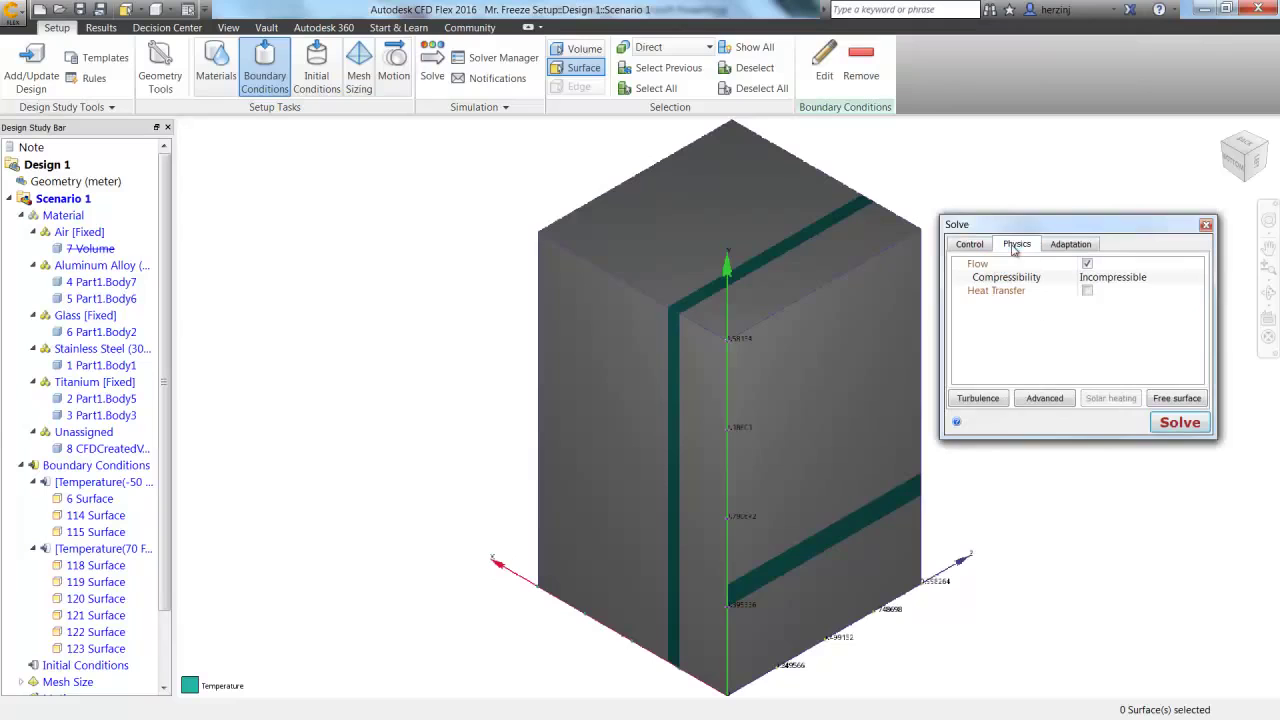
left_click(1088, 291)
left_click(1092, 330)
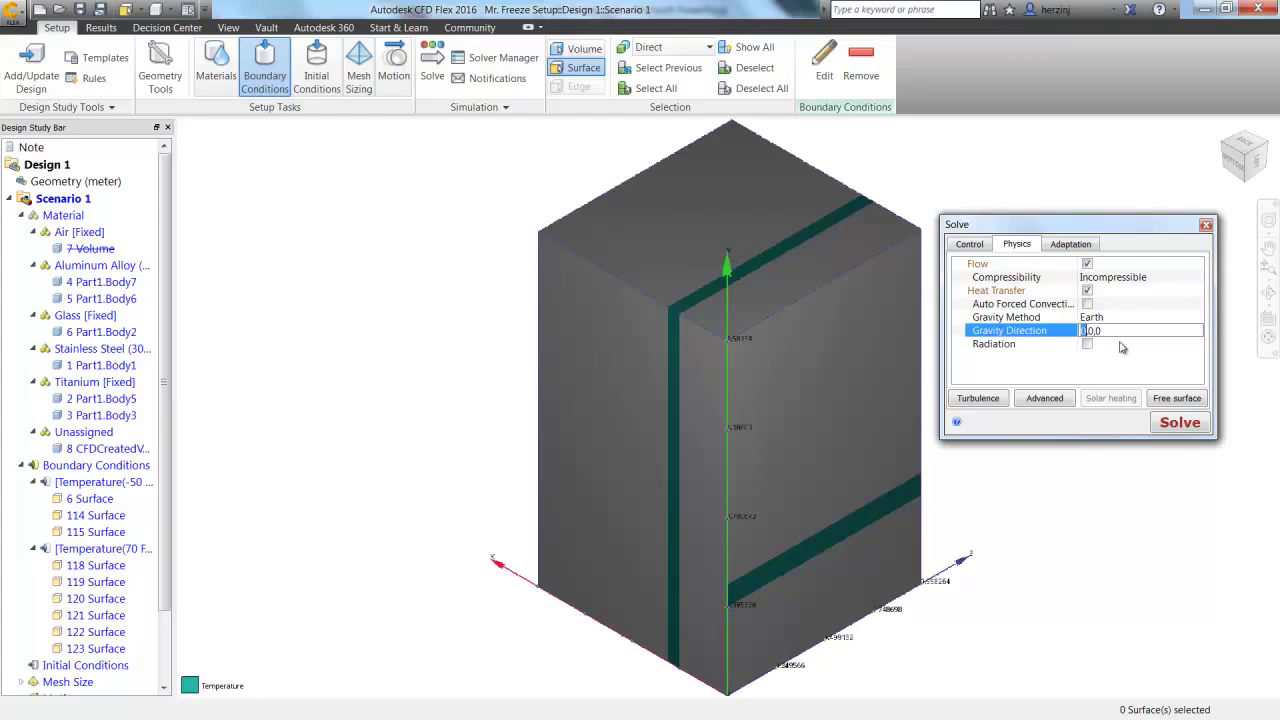
left_click(970, 245)
left_click(1180, 423)
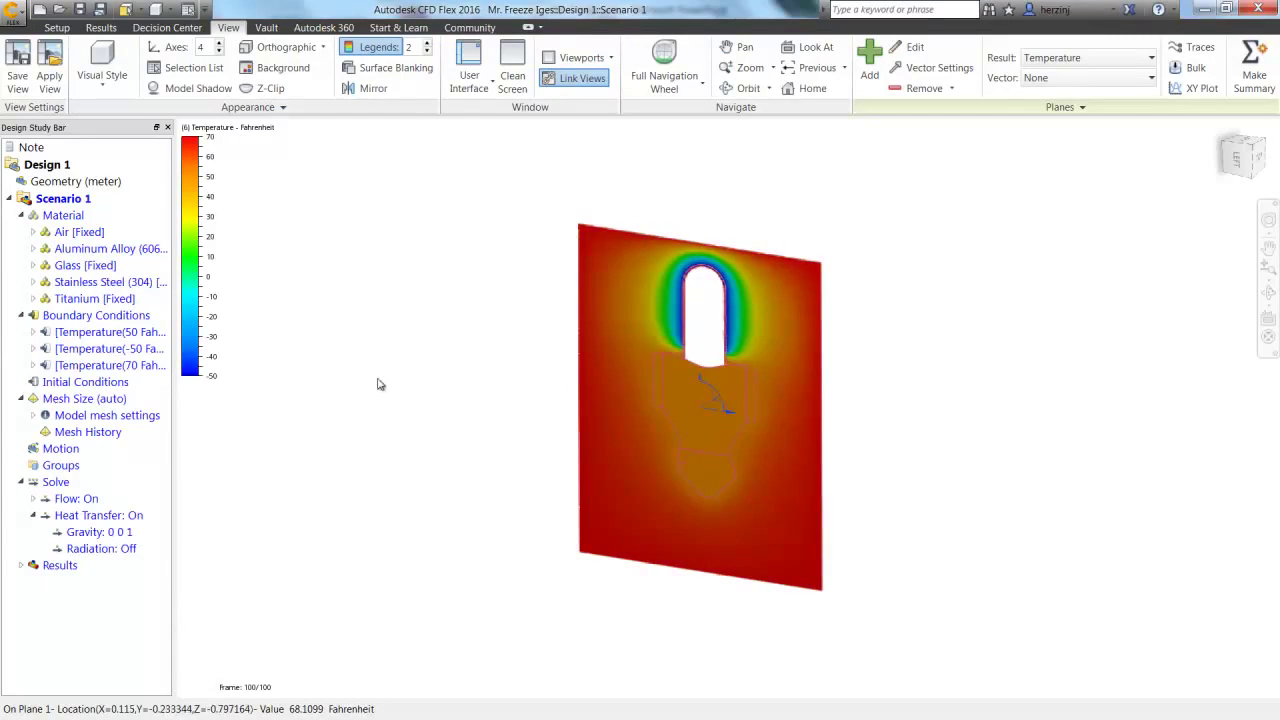
Step: Sweep Plane 1 across the model, settling near 0.57 through the helmet's cold zone
left_click(21, 566)
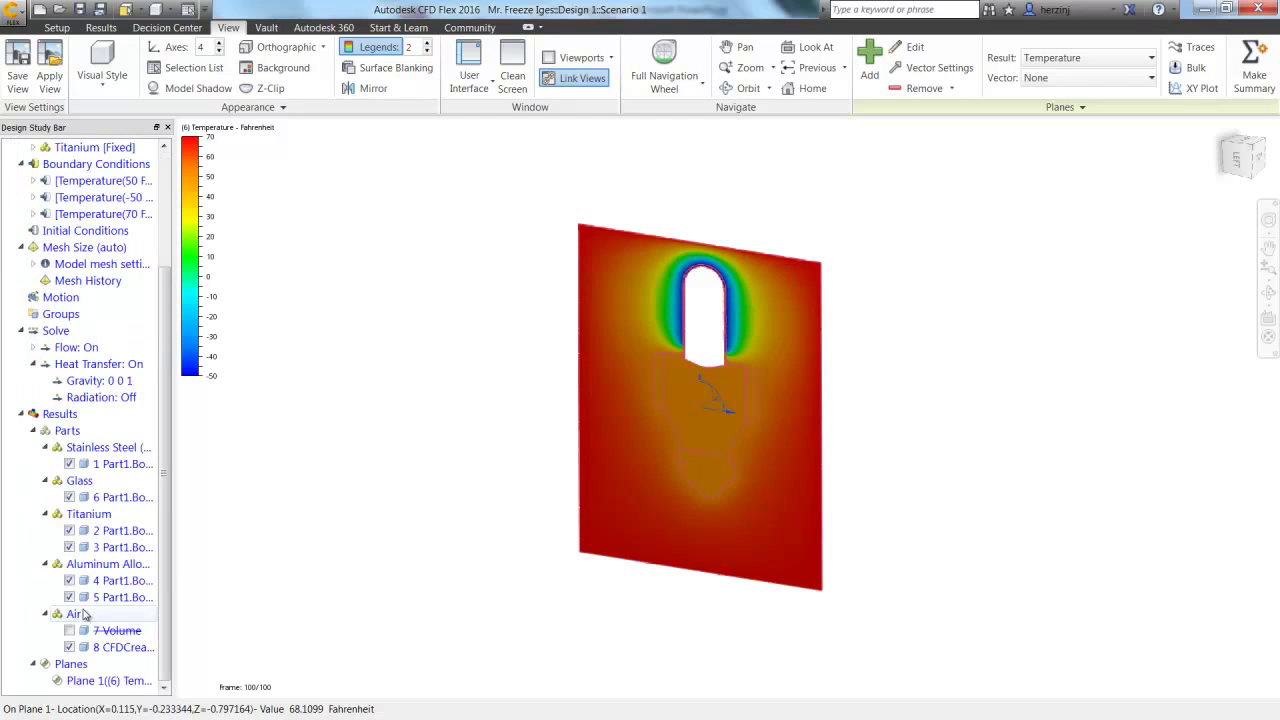
right_click(88, 681)
left_click(119, 679)
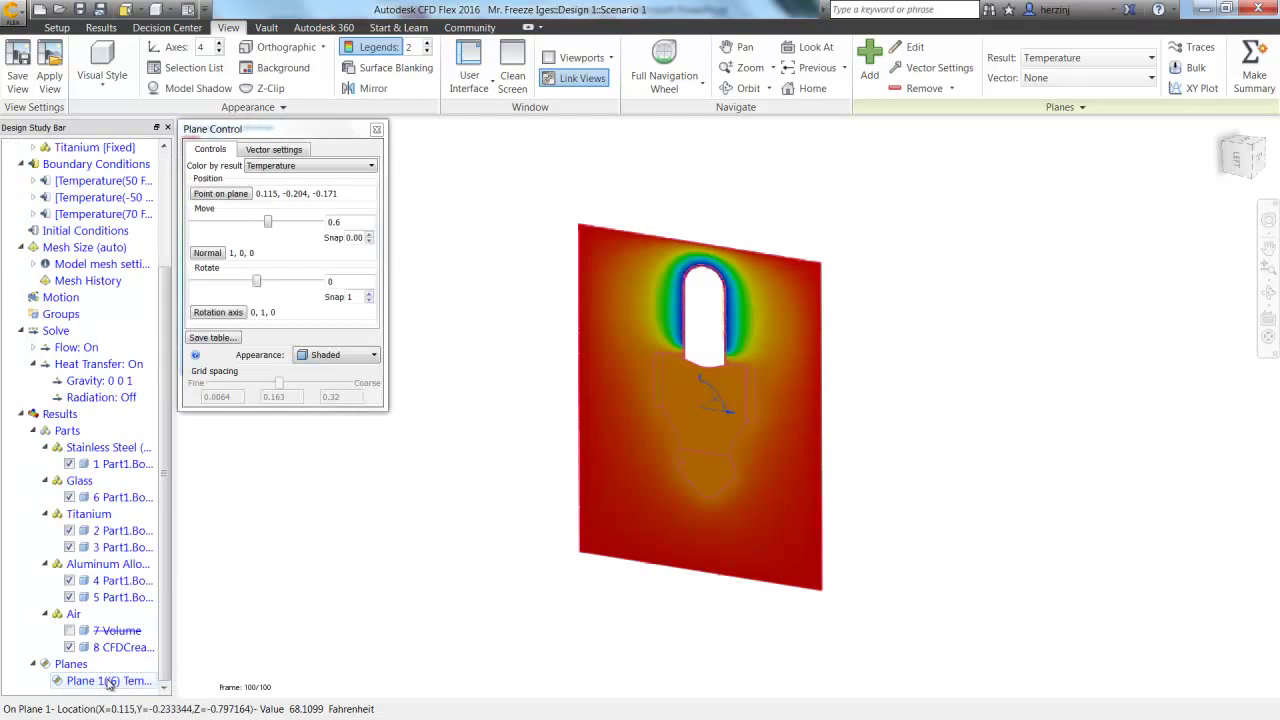
left_click_drag(272, 226, 230, 228)
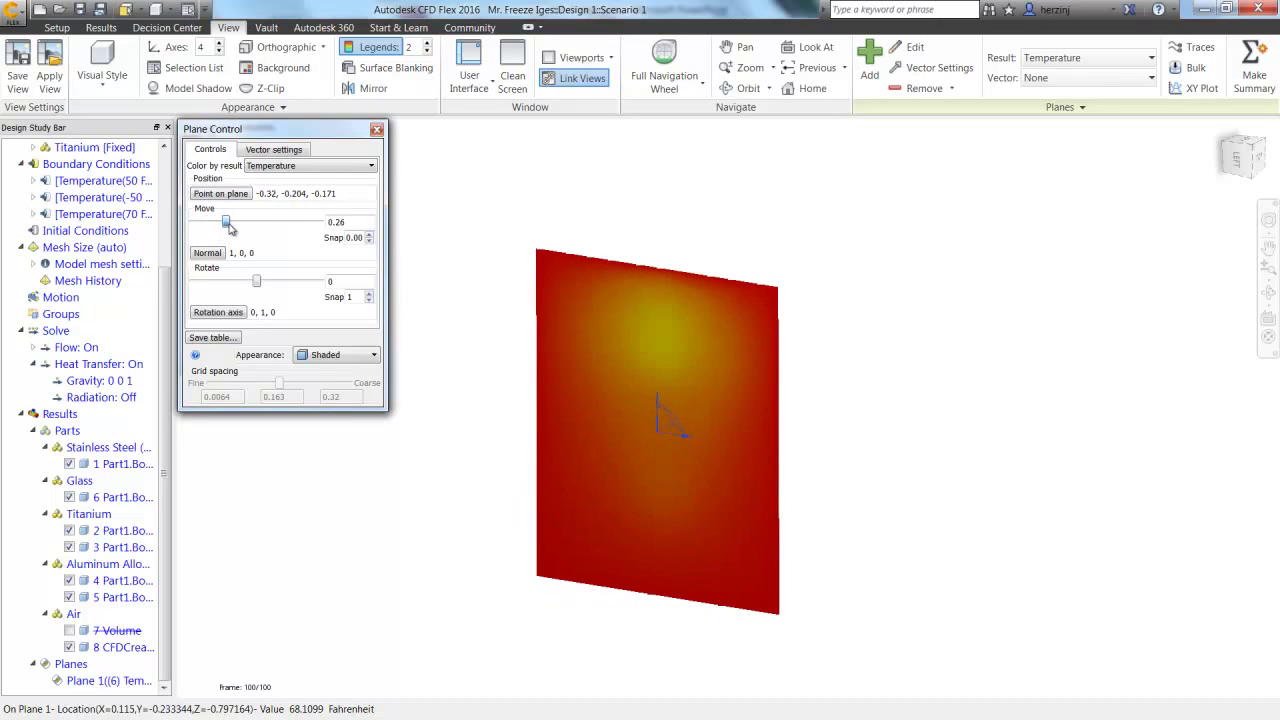
left_click_drag(270, 128, 328, 276)
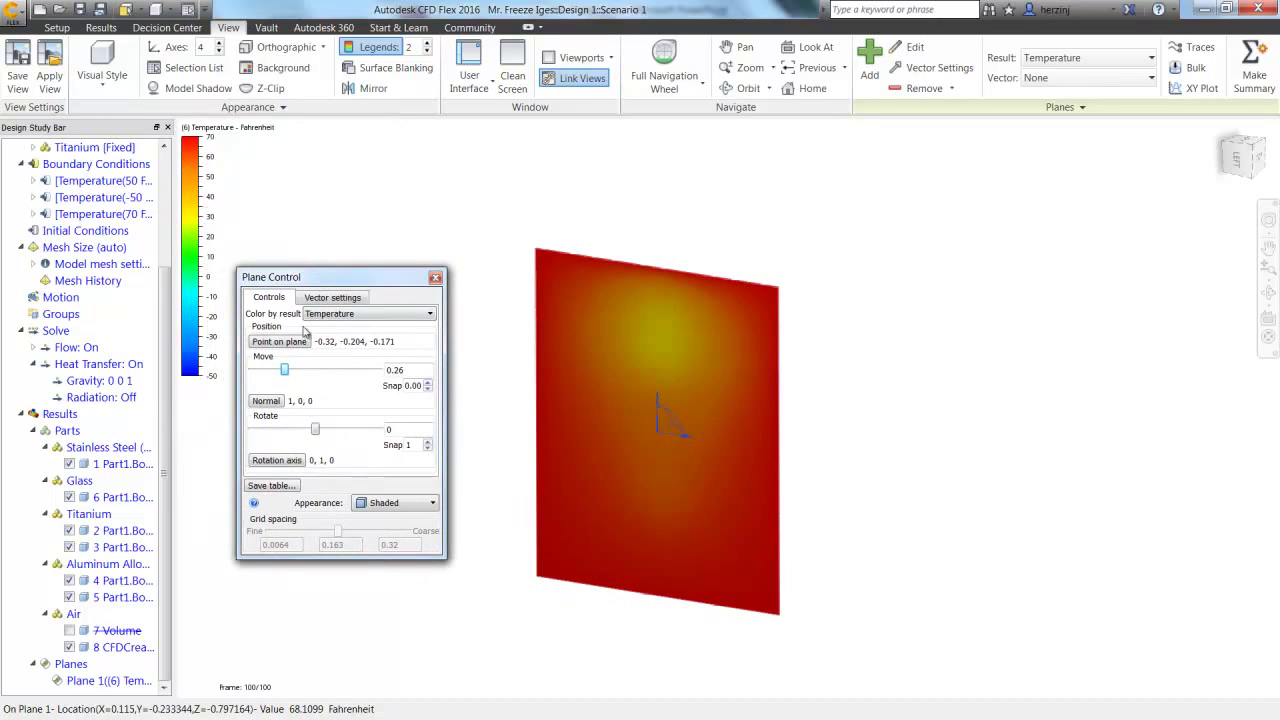
left_click_drag(284, 372, 331, 368)
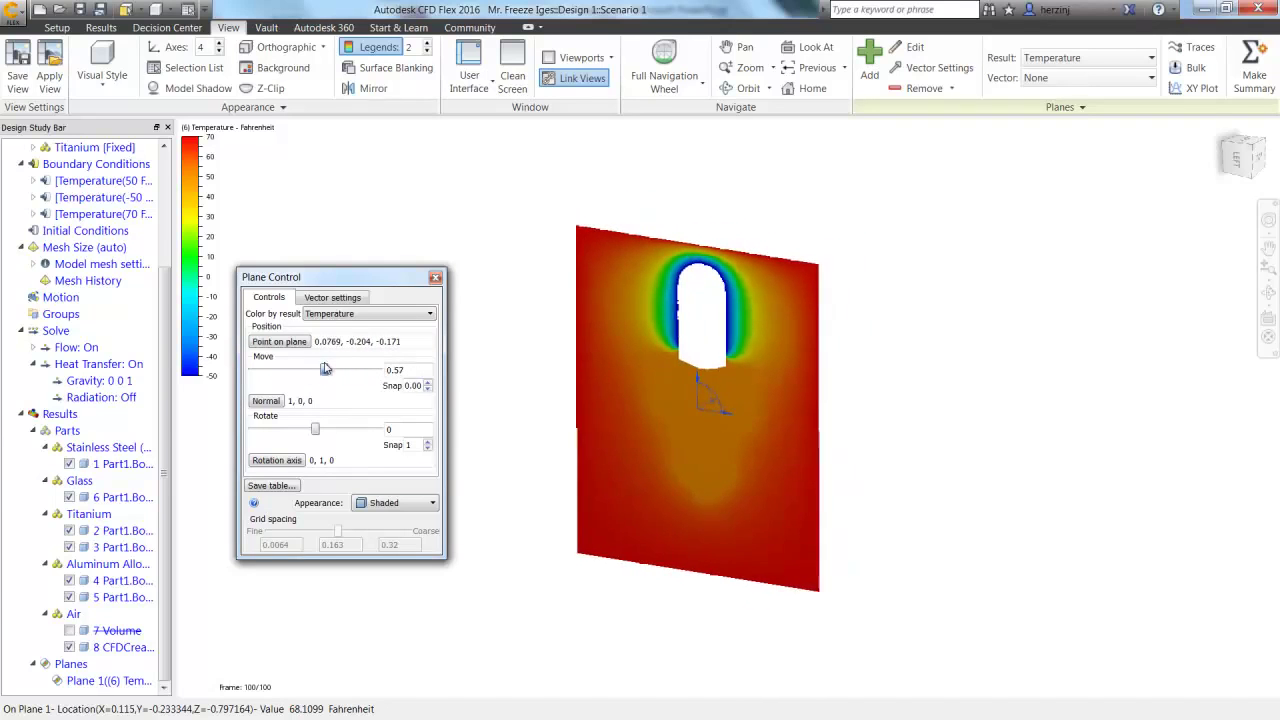
key("Escape")
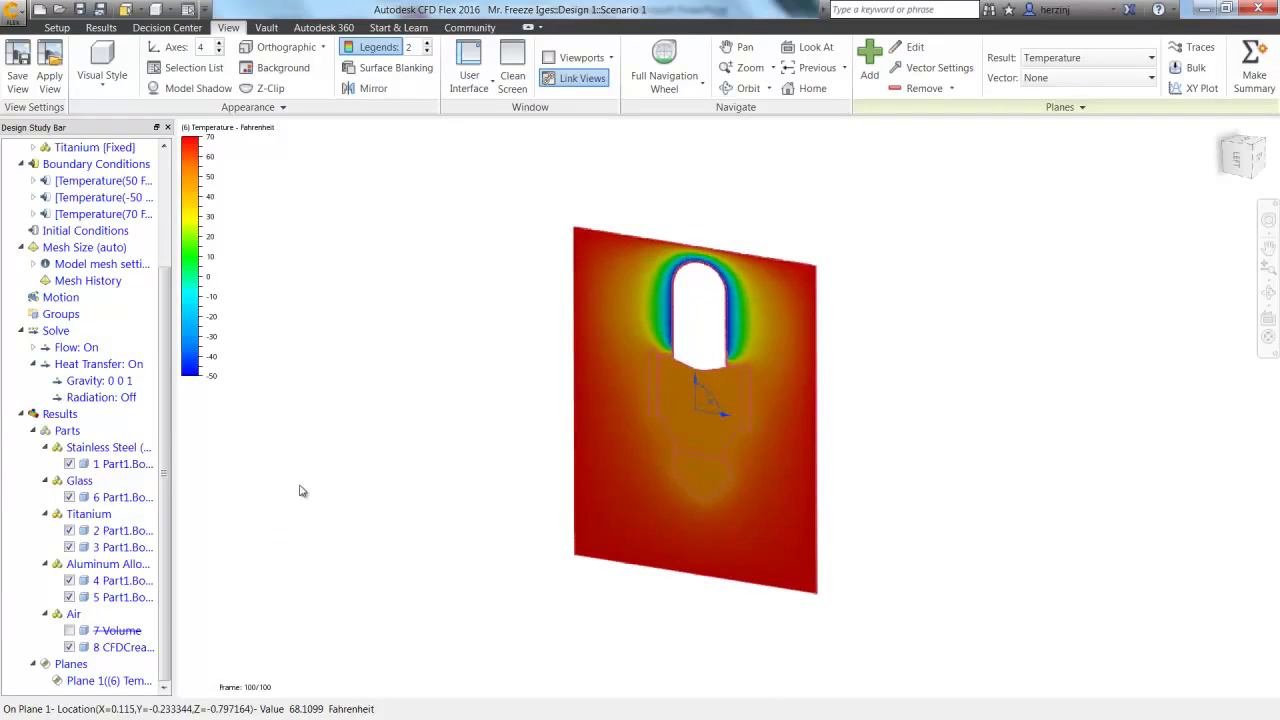